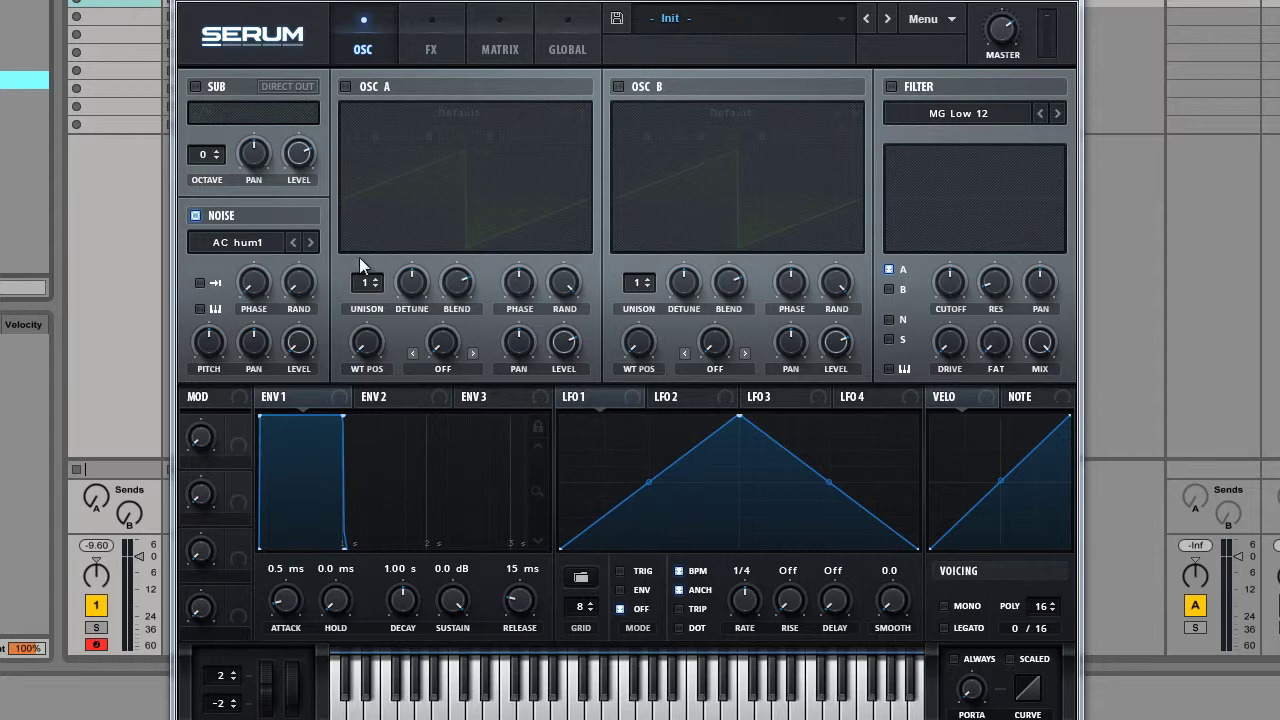
# - Look through the noise oscillator's sample categories: Analog, Attacks_Kick, Attacks_Misc, FP_Inharms, Organics and SOR
pyautogui.click(255, 248)
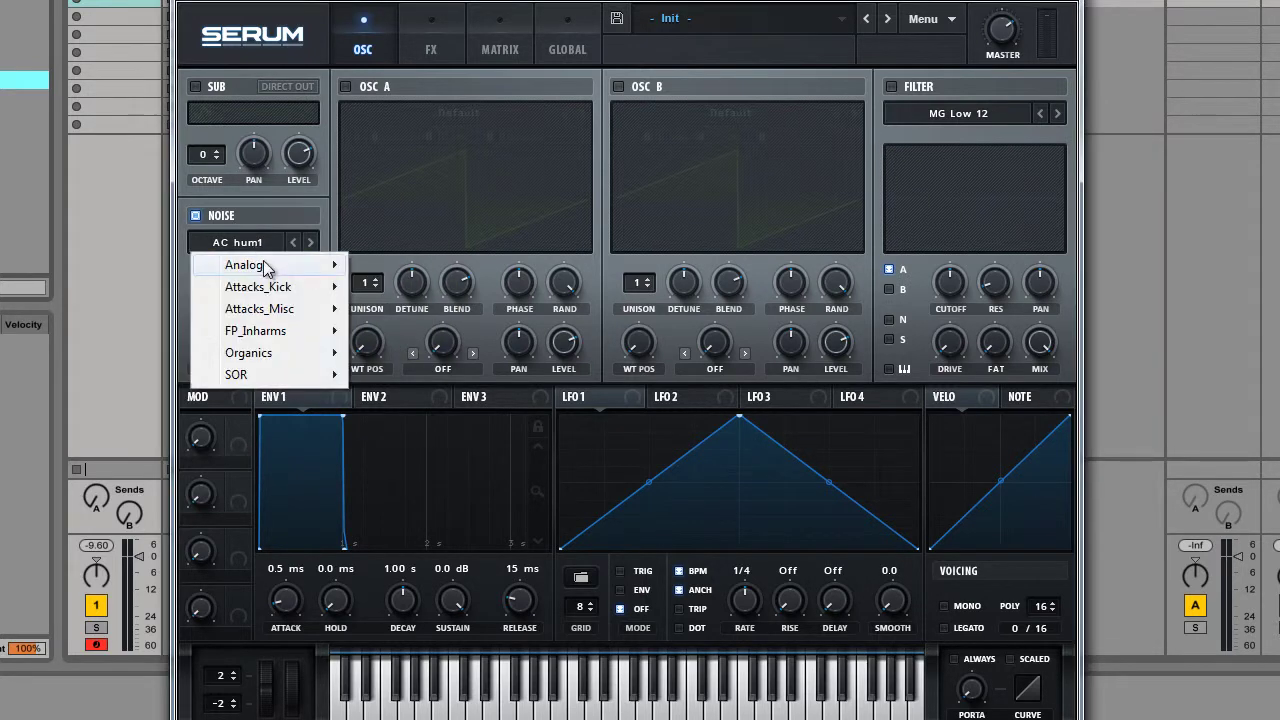
pyautogui.moveTo(263, 268)
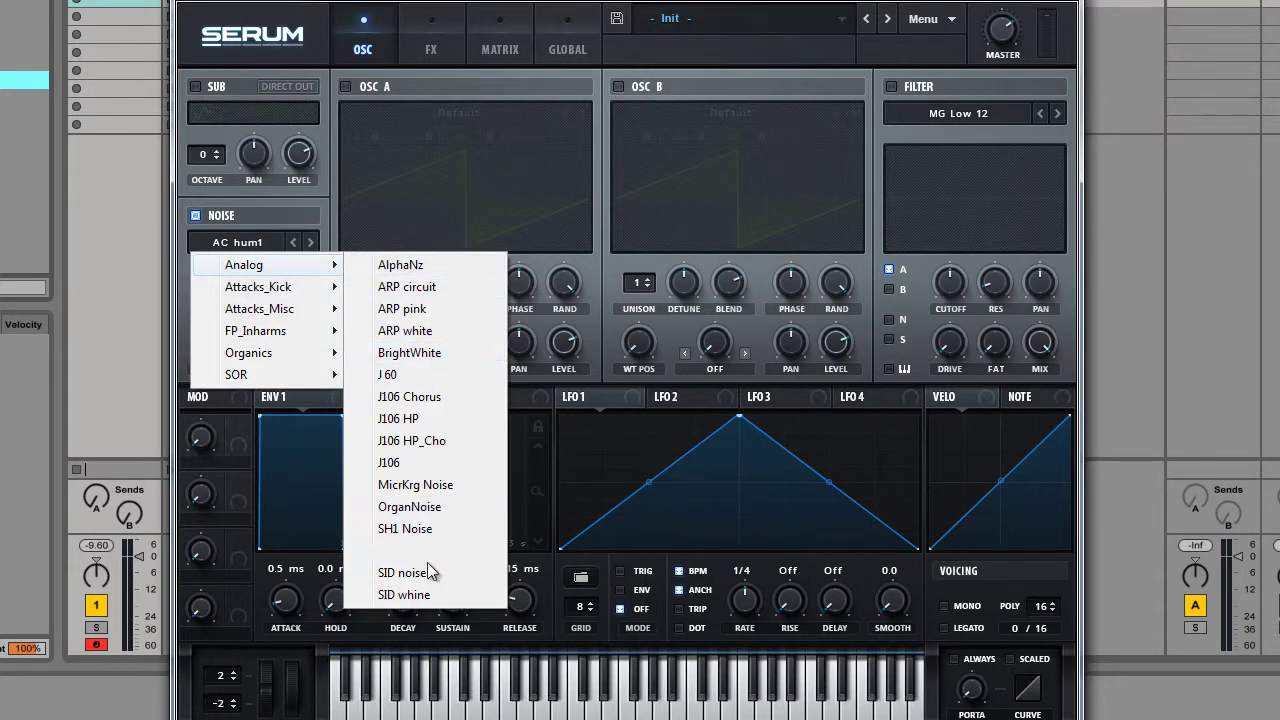
pyautogui.moveTo(295, 293)
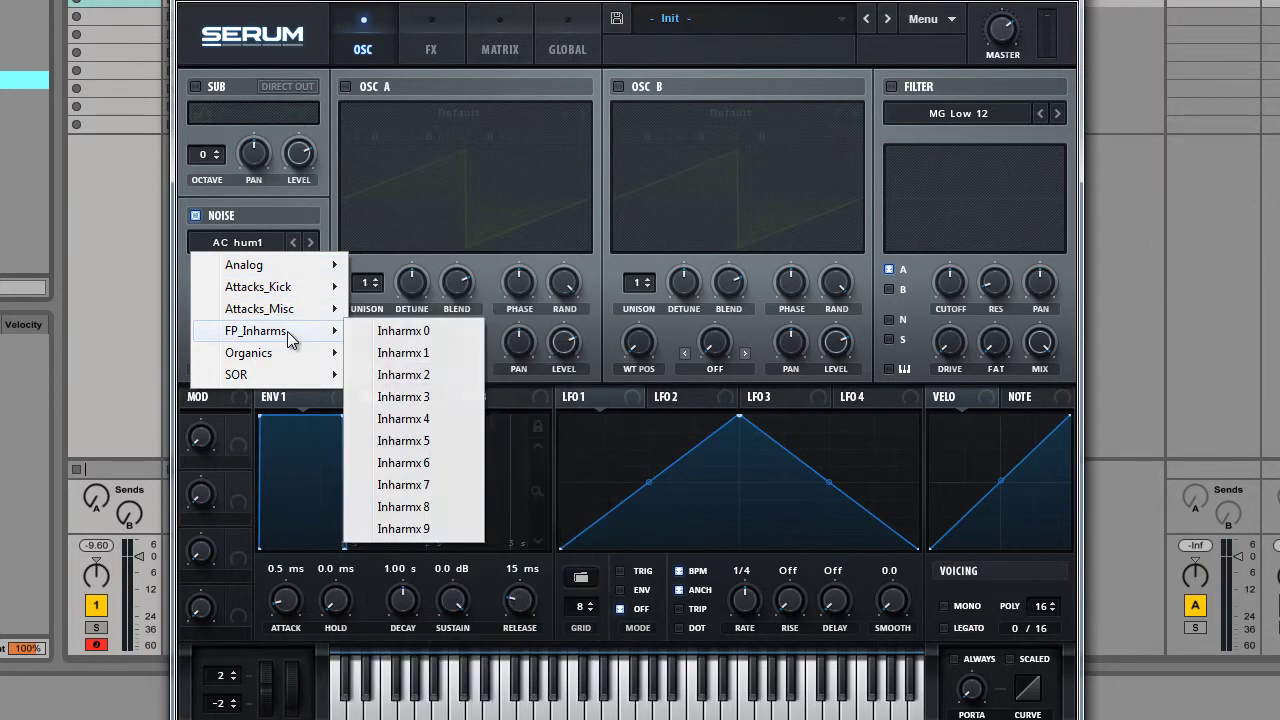
pyautogui.moveTo(277, 360)
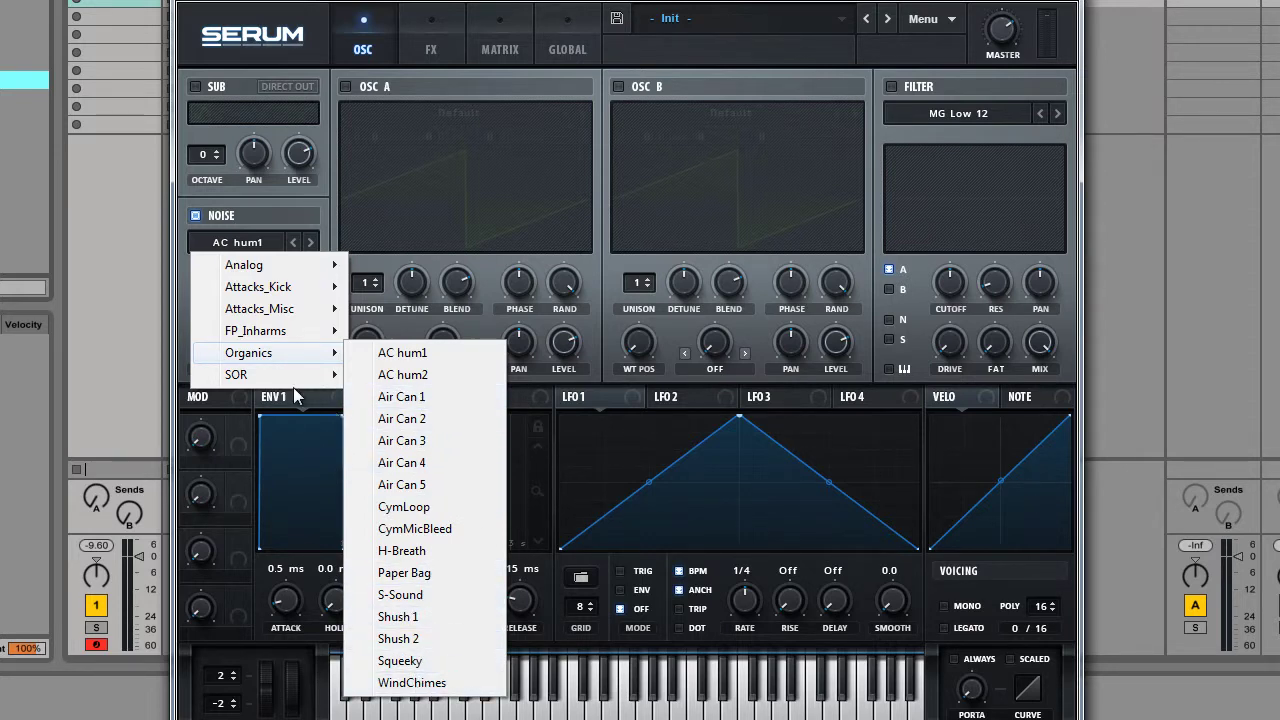
pyautogui.moveTo(257, 380)
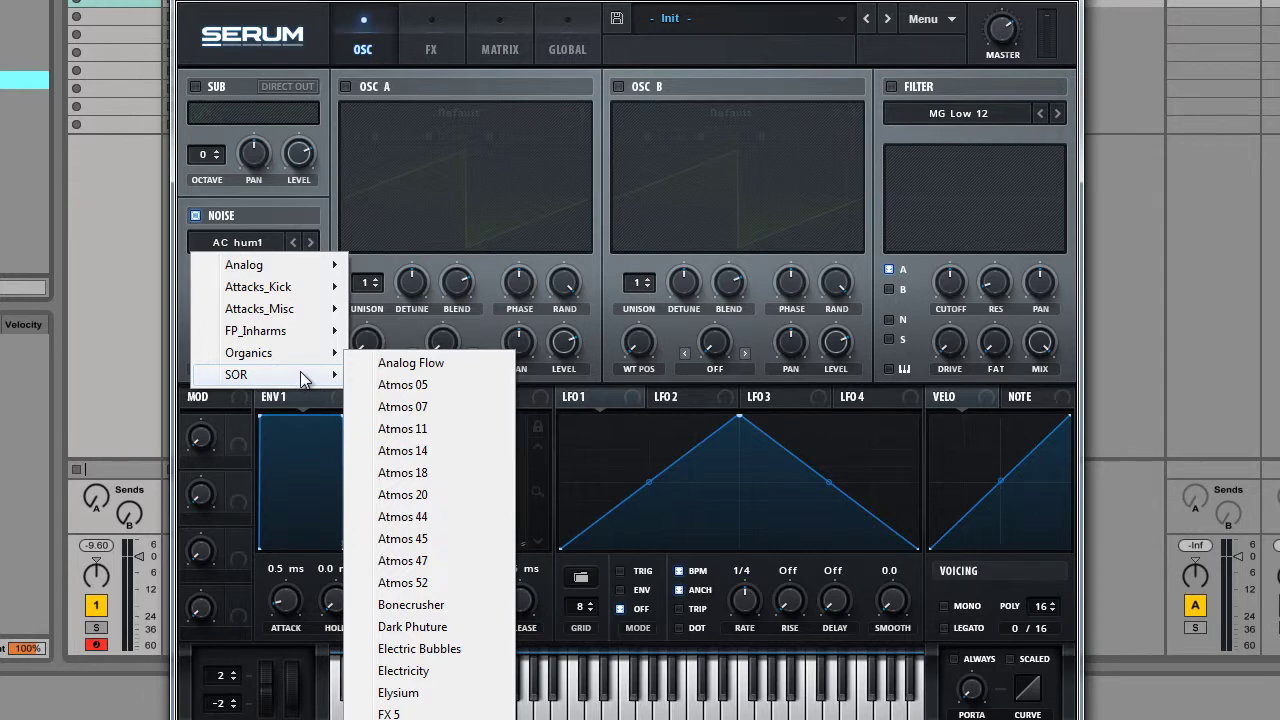
pyautogui.moveTo(303, 340)
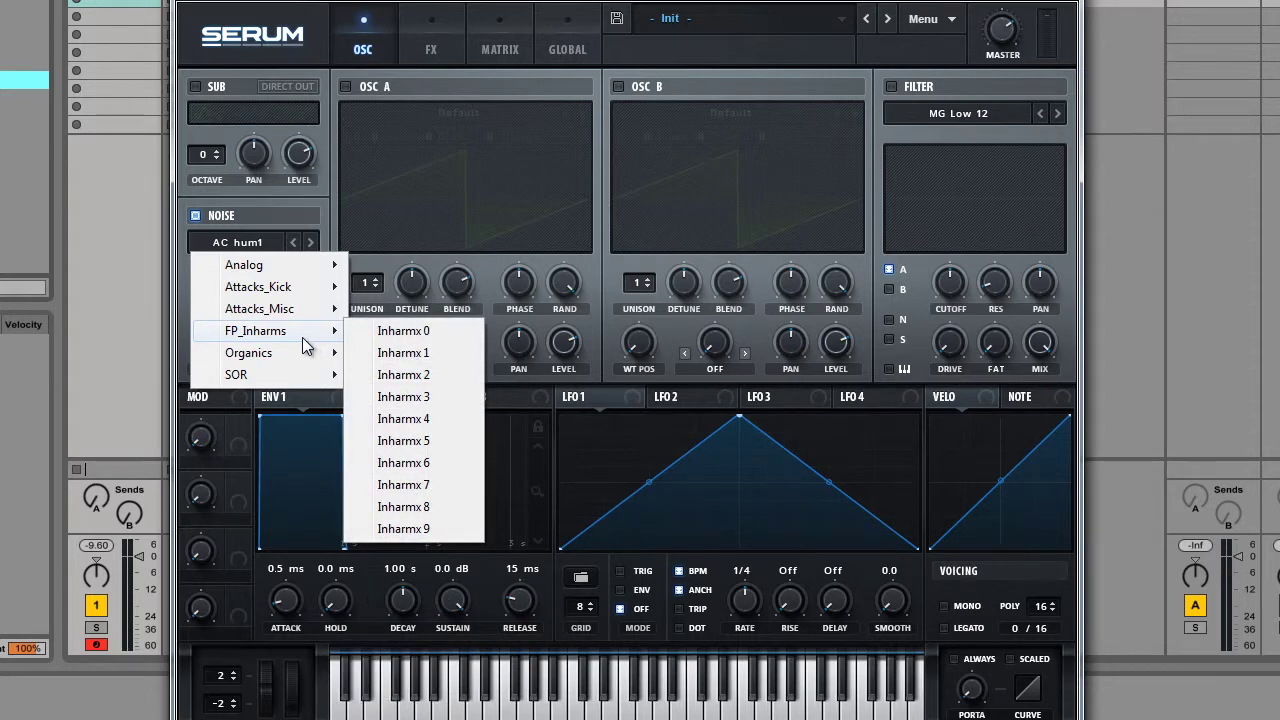
pyautogui.click(253, 203)
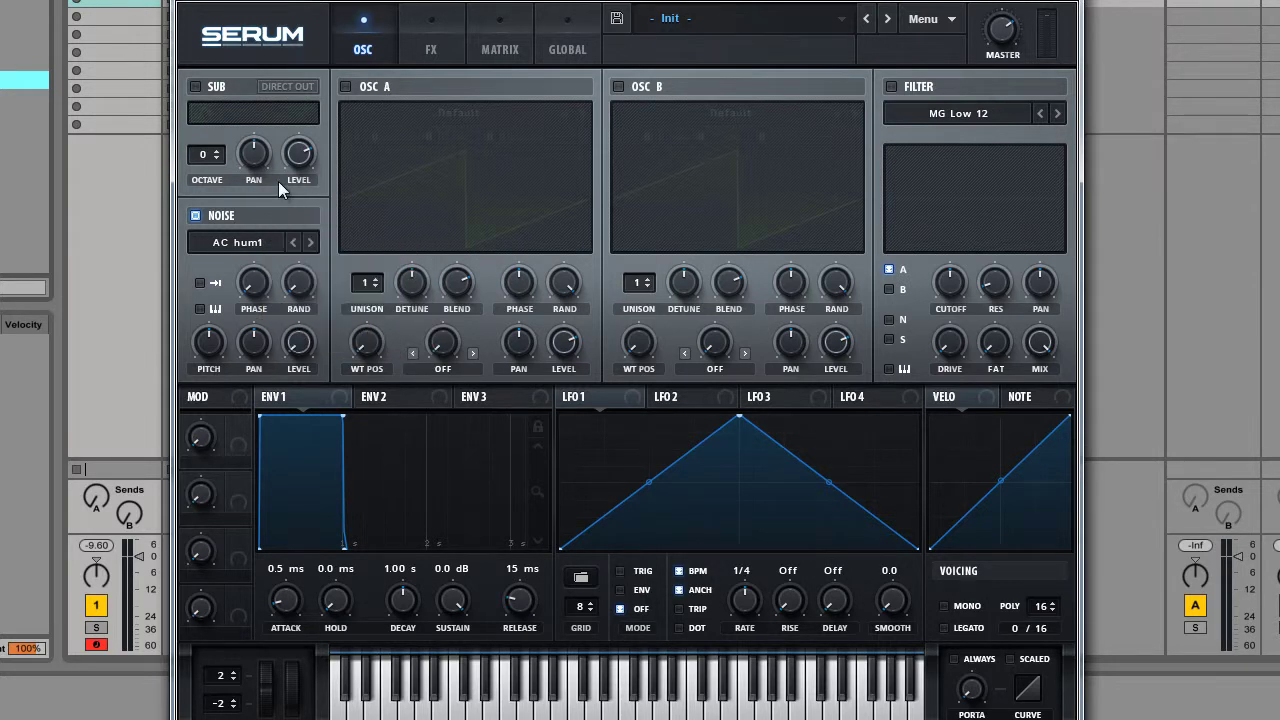
pyautogui.click(195, 215)
pyautogui.click(243, 242)
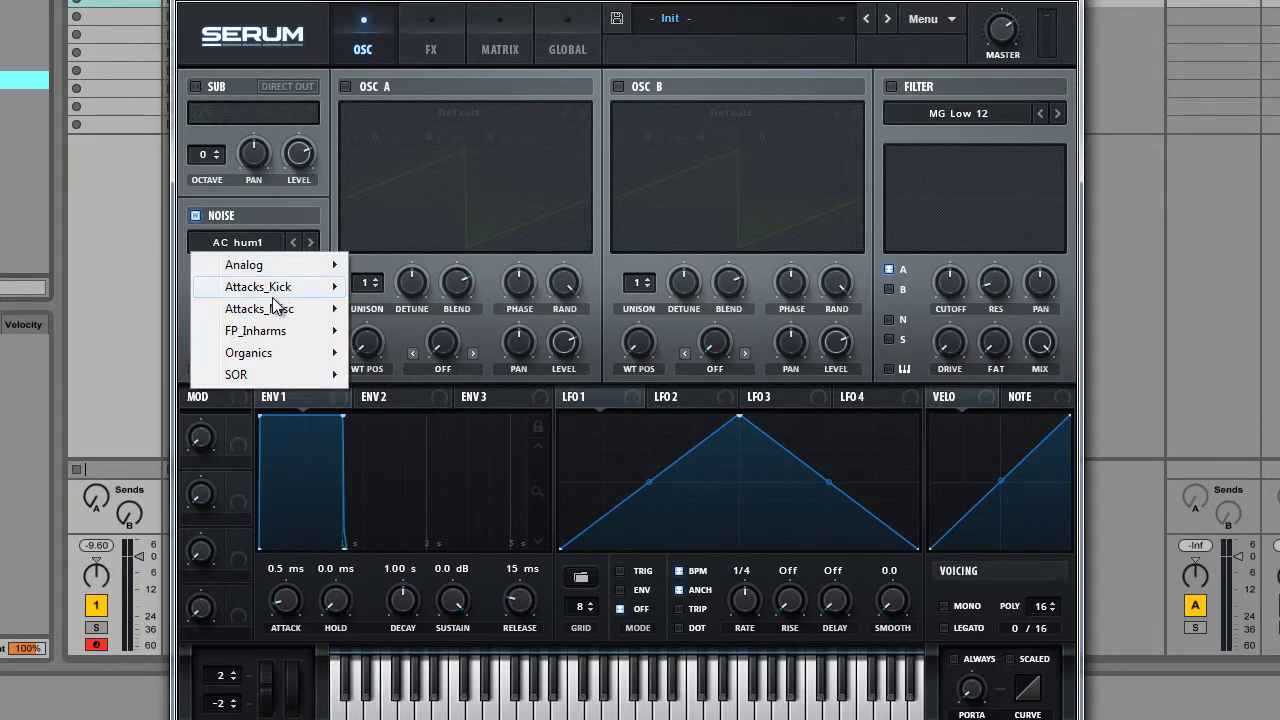
pyautogui.moveTo(271, 268)
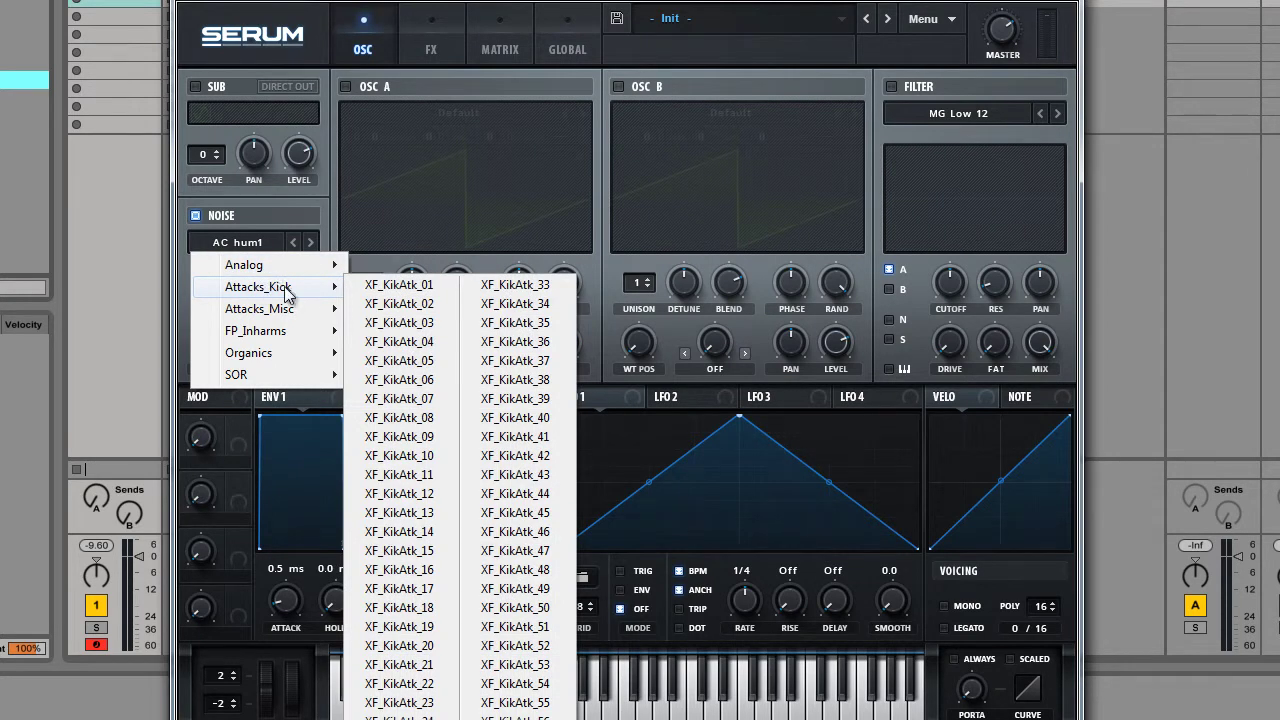
pyautogui.moveTo(292, 312)
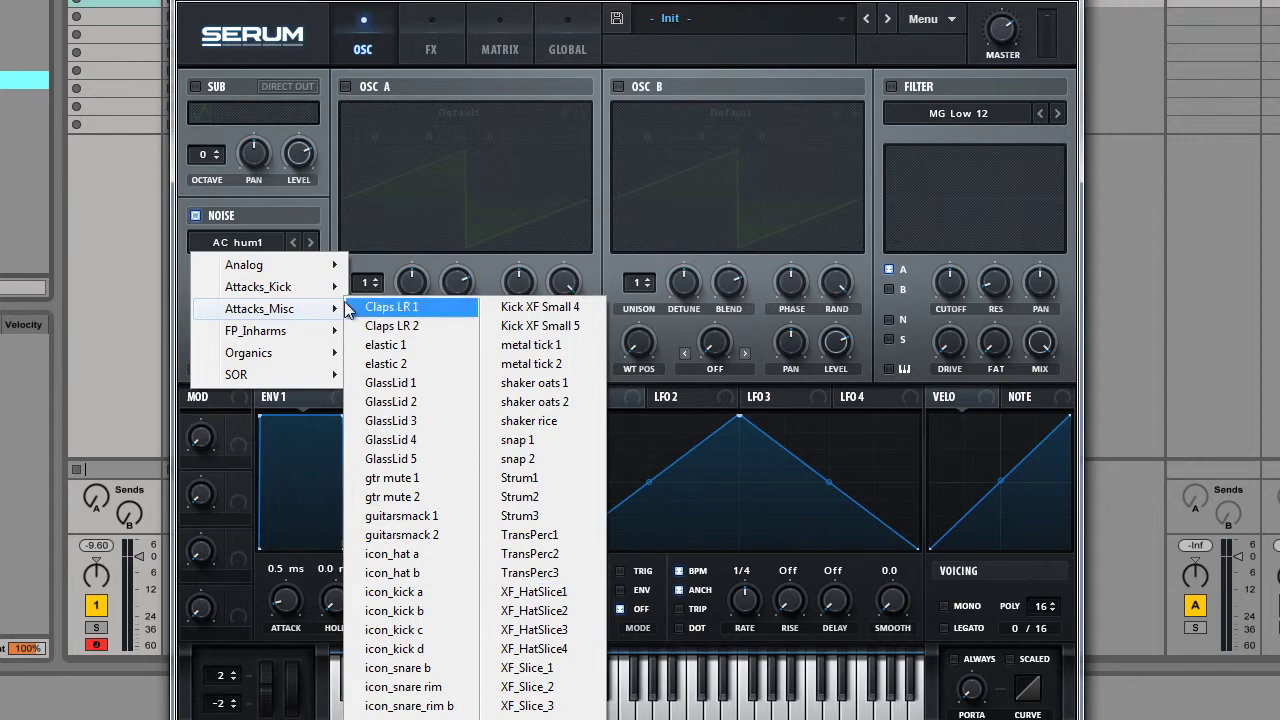
pyautogui.moveTo(303, 340)
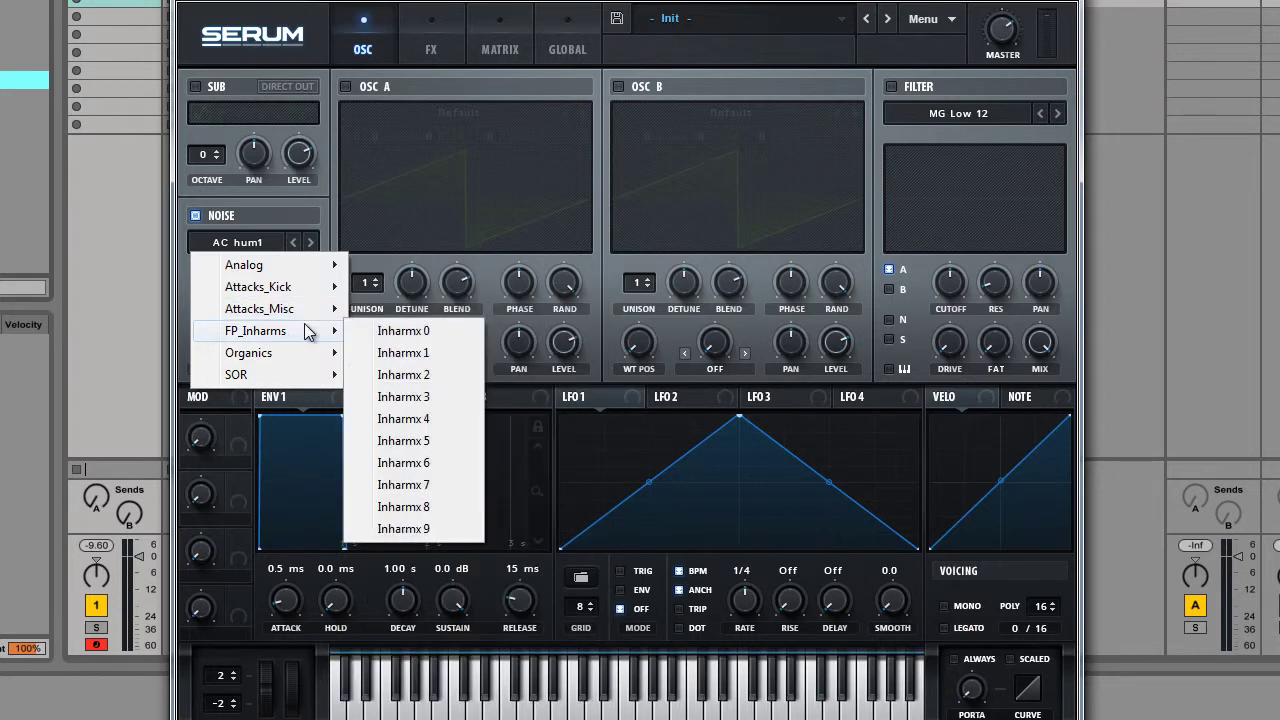
pyautogui.click(283, 204)
# - Cycle forward through the noise samples one at a time until ARP circuit is loaded
pyautogui.click(310, 243)
pyautogui.click(310, 243)
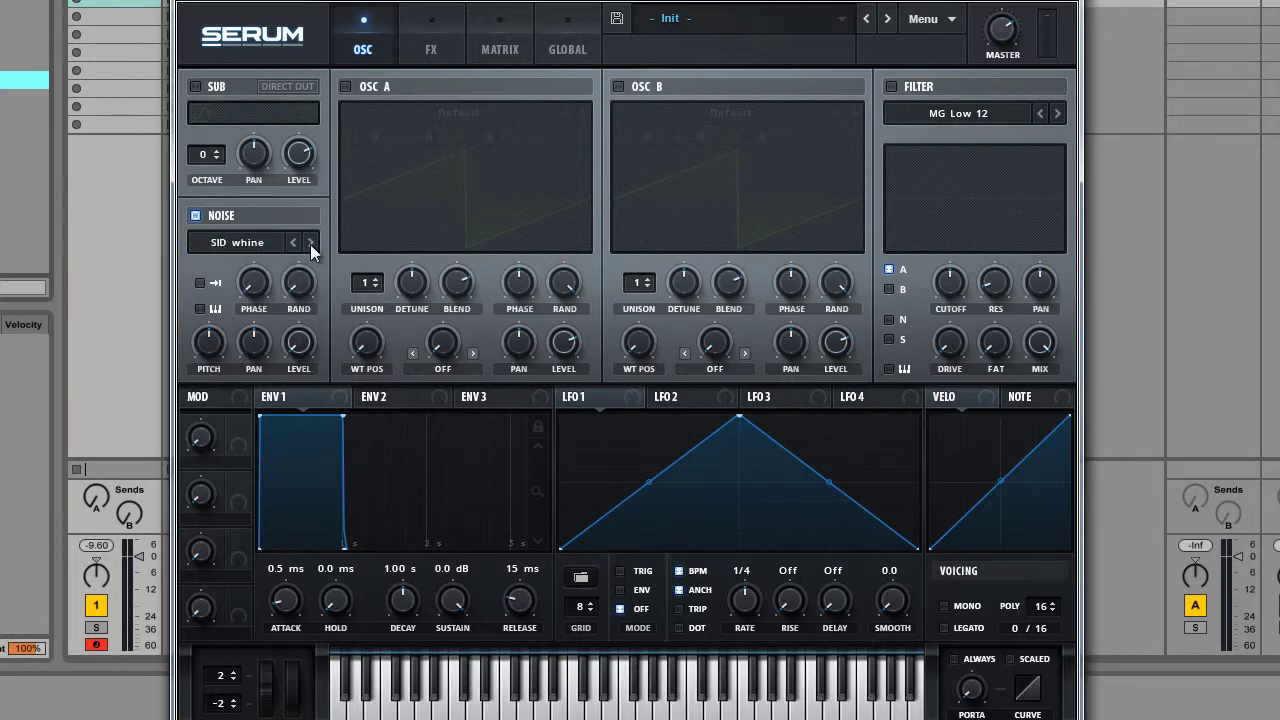
pyautogui.click(311, 243)
pyautogui.click(312, 243)
pyautogui.click(313, 243)
pyautogui.click(200, 282)
# - Load the ARP white sample from the Analog category into the noise oscillator and raise the noise level
pyautogui.click(233, 249)
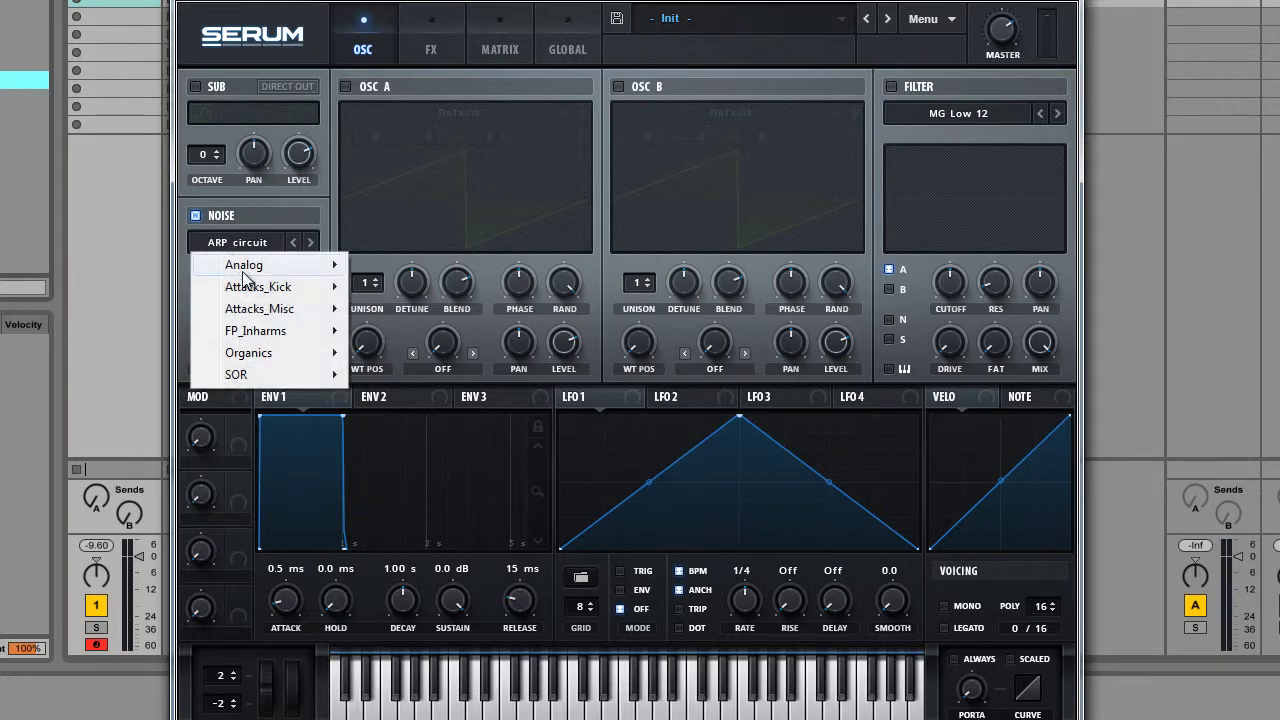
pyautogui.moveTo(278, 360)
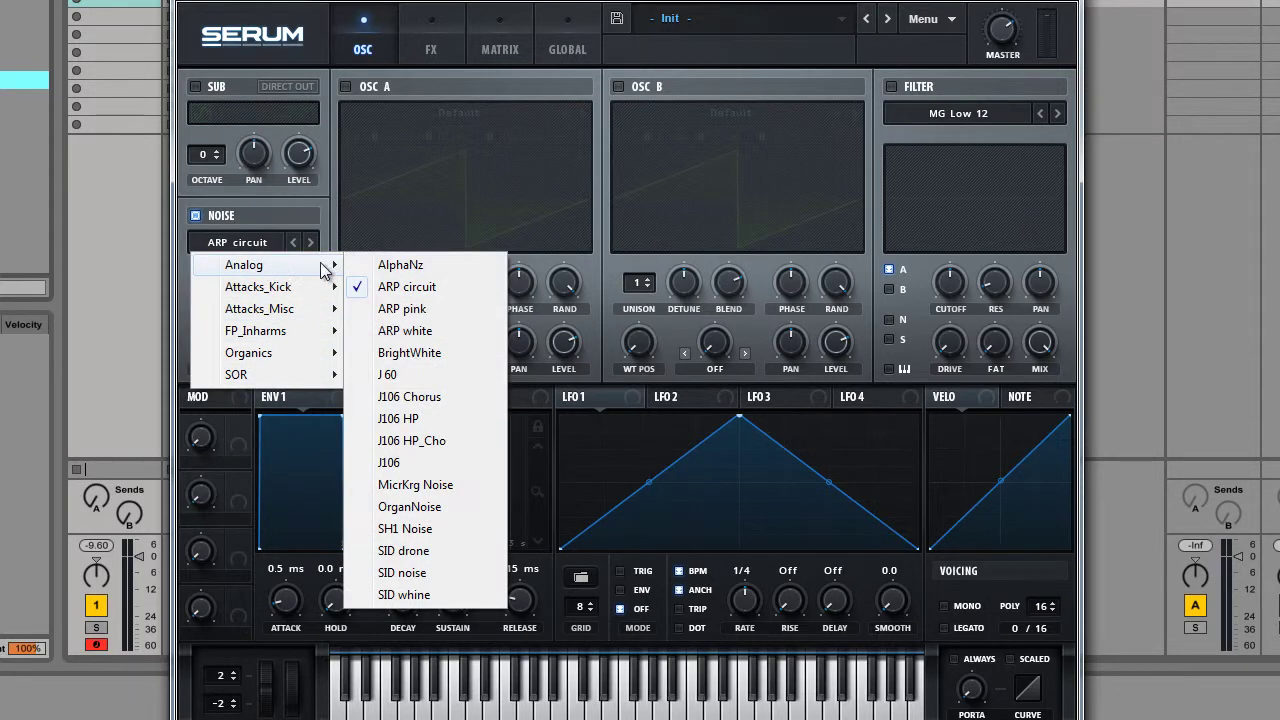
pyautogui.click(422, 332)
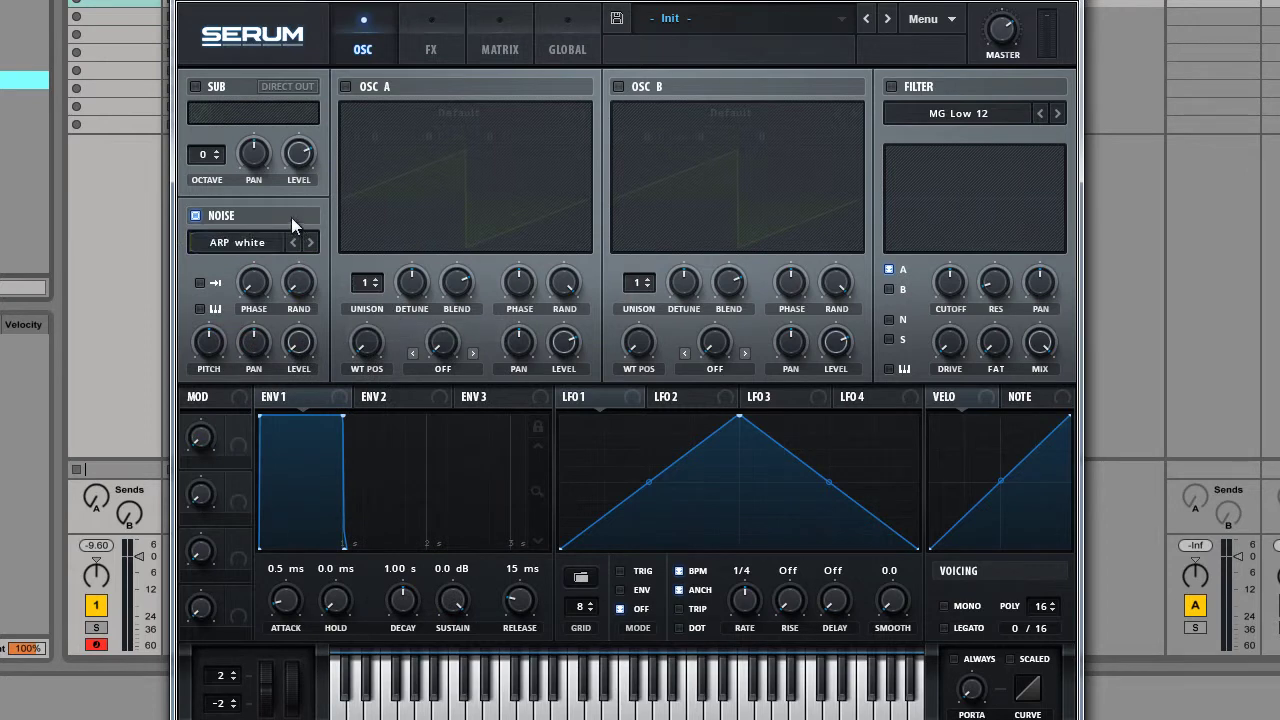
pyautogui.moveTo(298, 343); pyautogui.dragTo(306, 261)
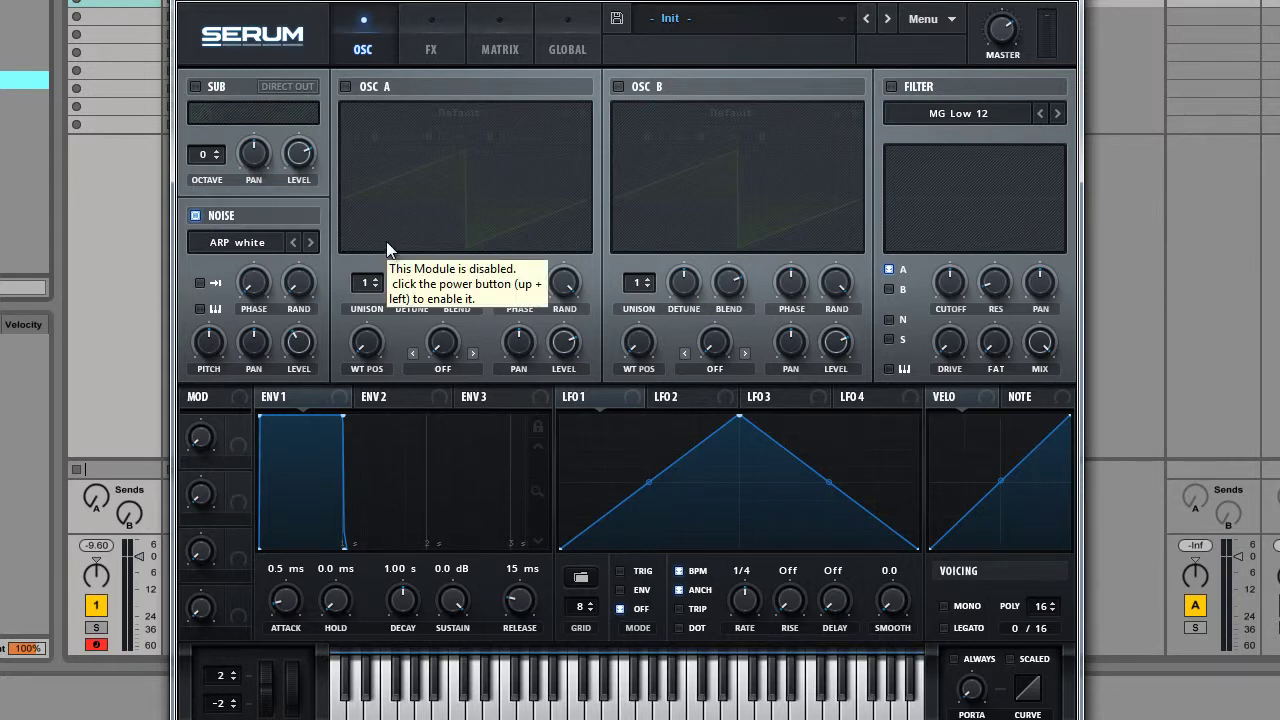
# - Load the XF_KikAtk_01 sample from the Attacks_Kick category into the noise oscillator
pyautogui.click(264, 244)
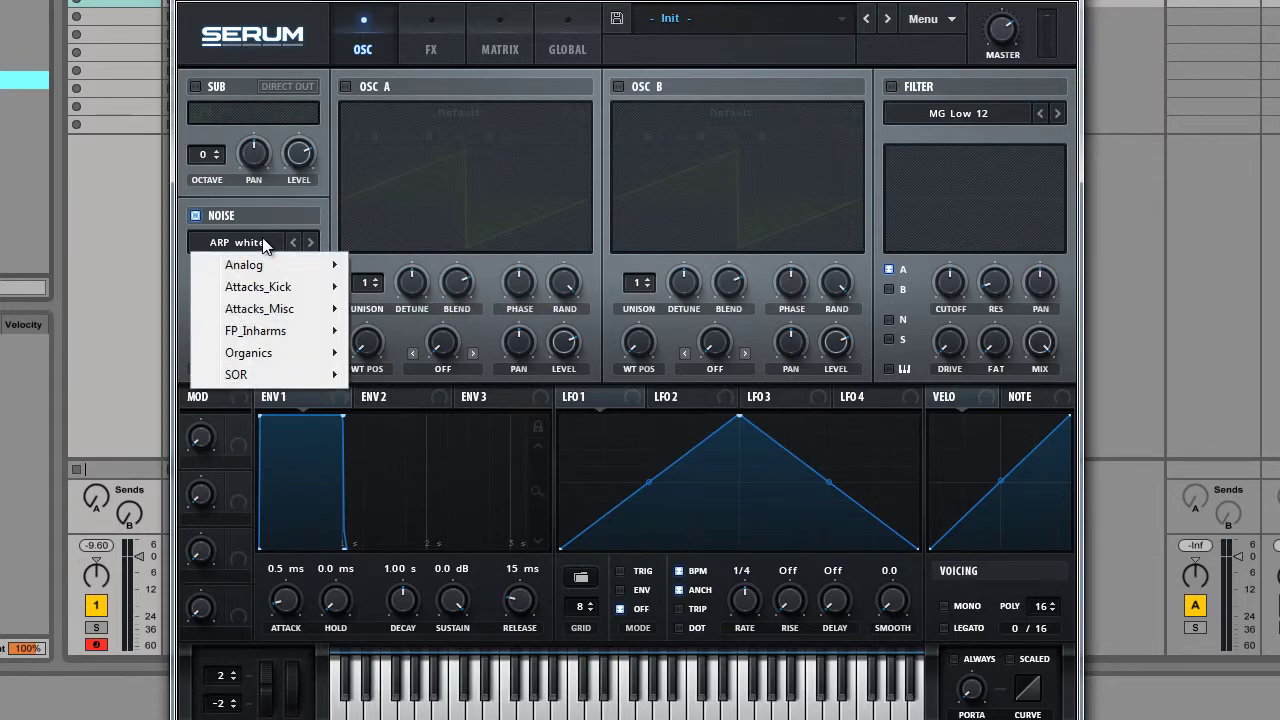
pyautogui.moveTo(272, 289)
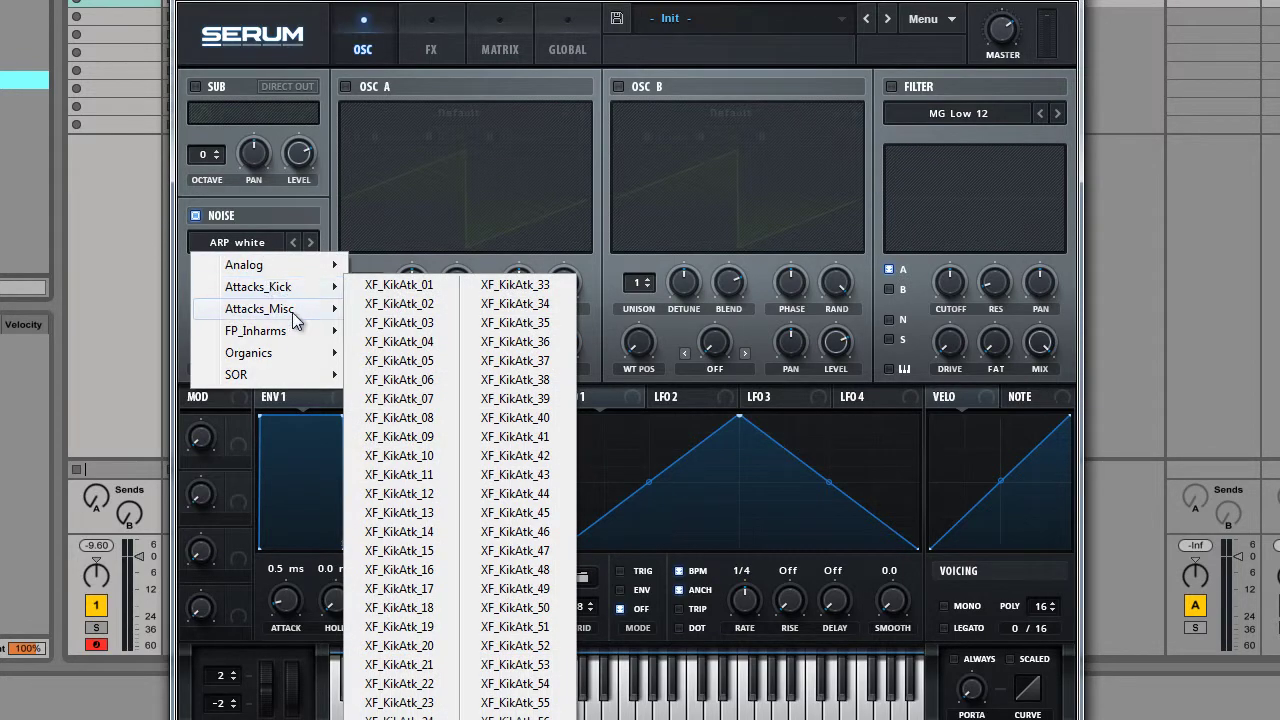
pyautogui.click(390, 291)
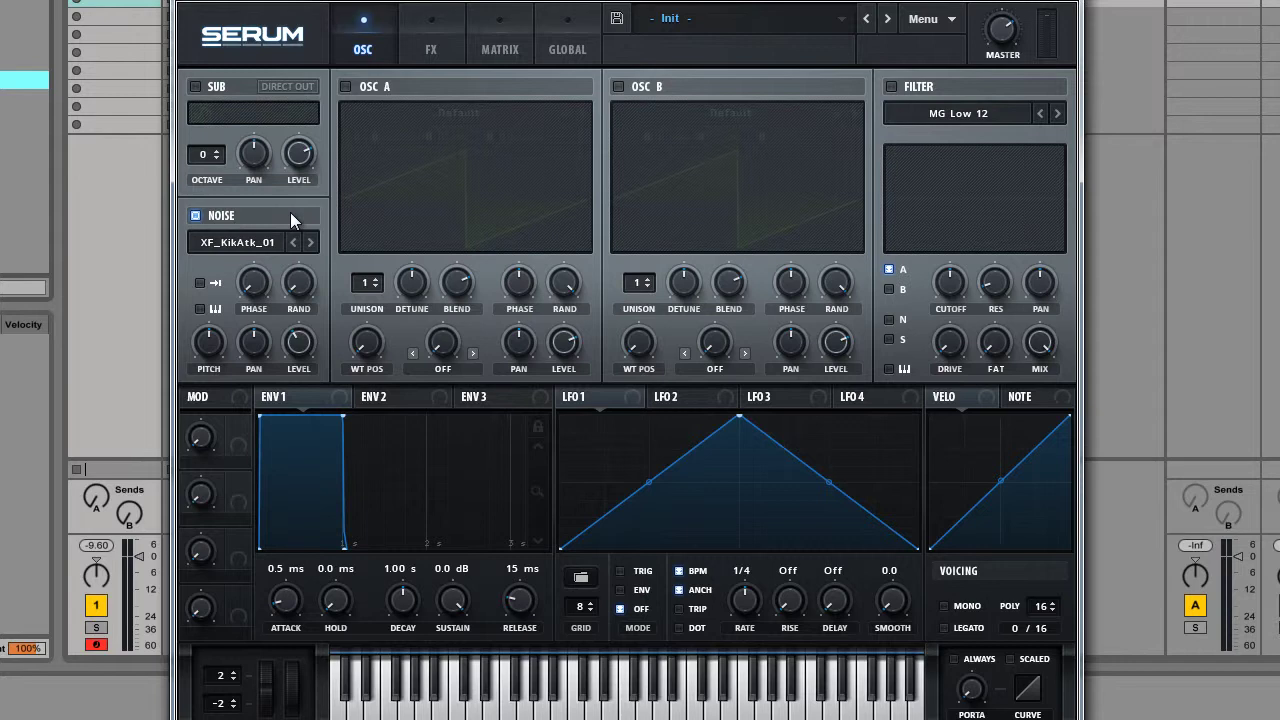
# - Switch the noise oscillator to the XF_KikAtk_02 sample from the Attacks_Kick category
pyautogui.click(240, 241)
pyautogui.click(245, 243)
pyautogui.click(248, 244)
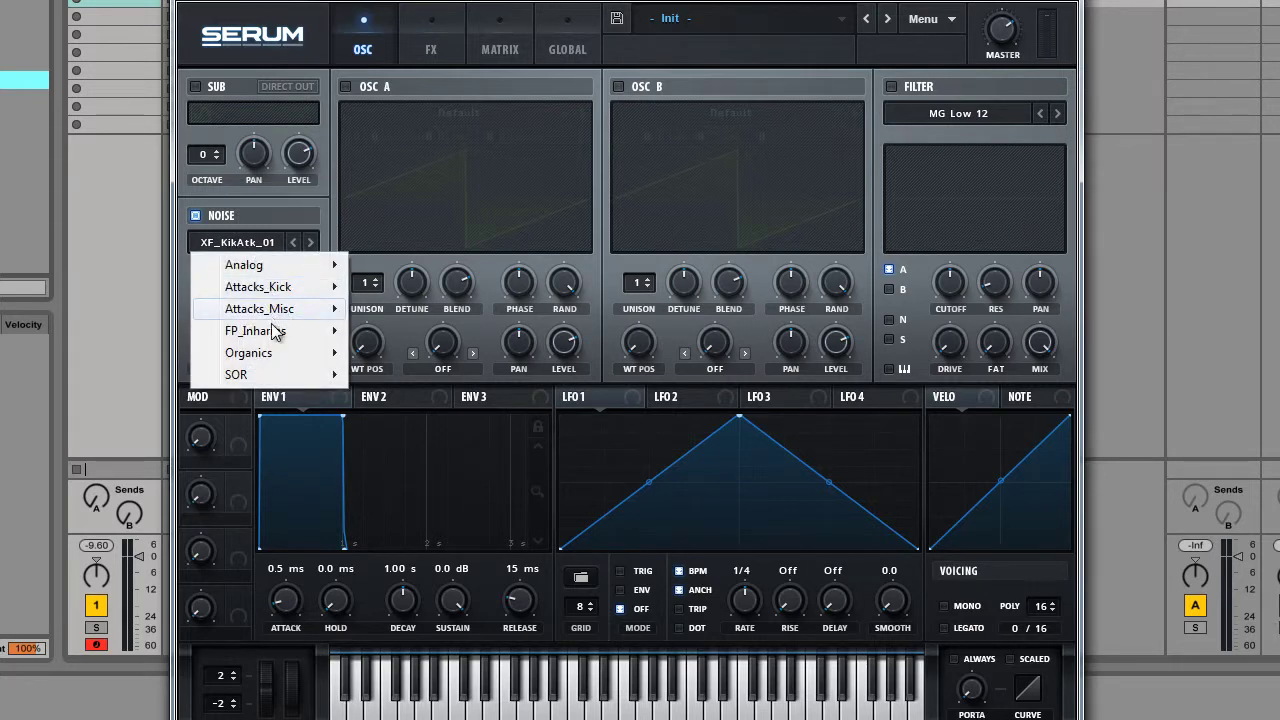
pyautogui.click(271, 214)
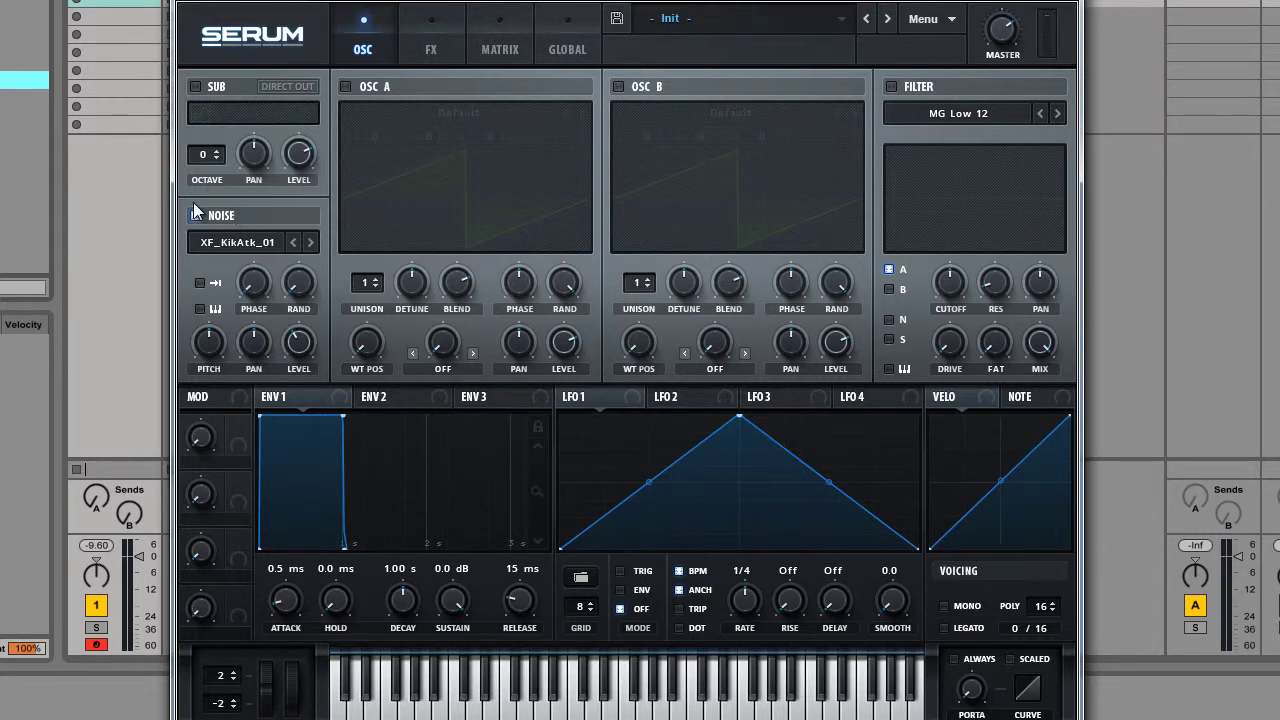
pyautogui.click(200, 283)
pyautogui.click(238, 243)
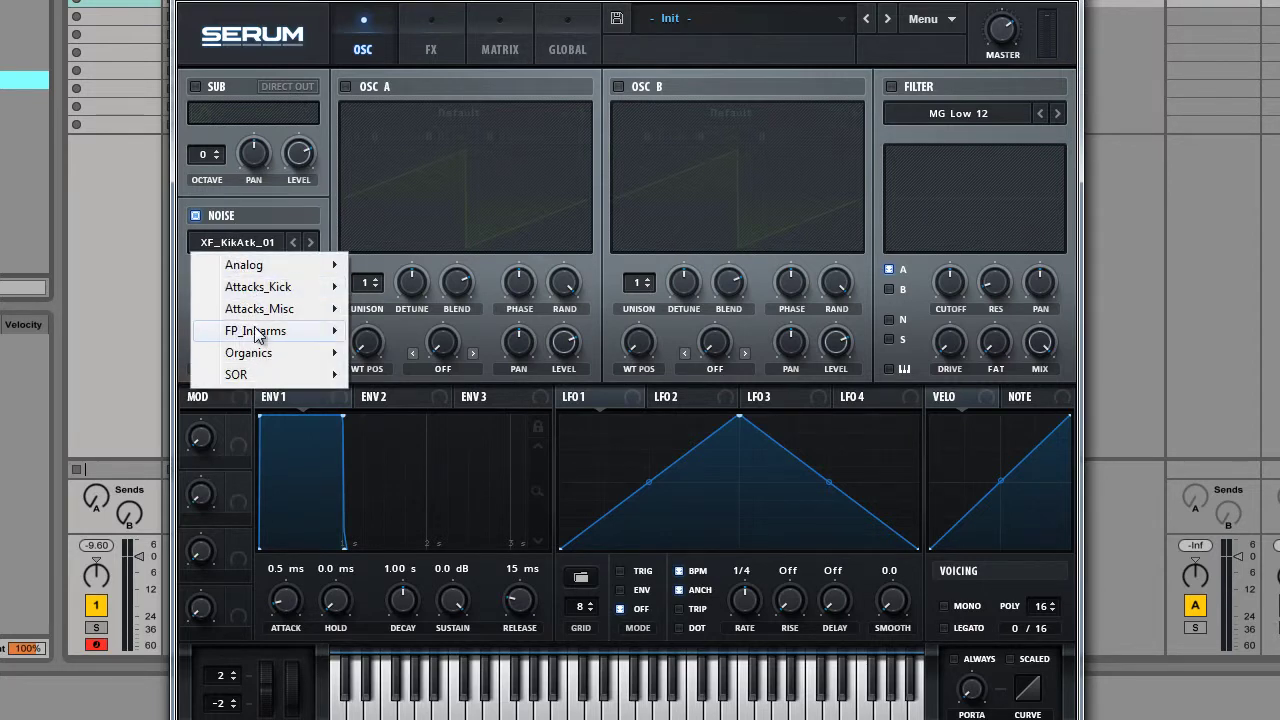
pyautogui.moveTo(262, 296)
pyautogui.click(375, 303)
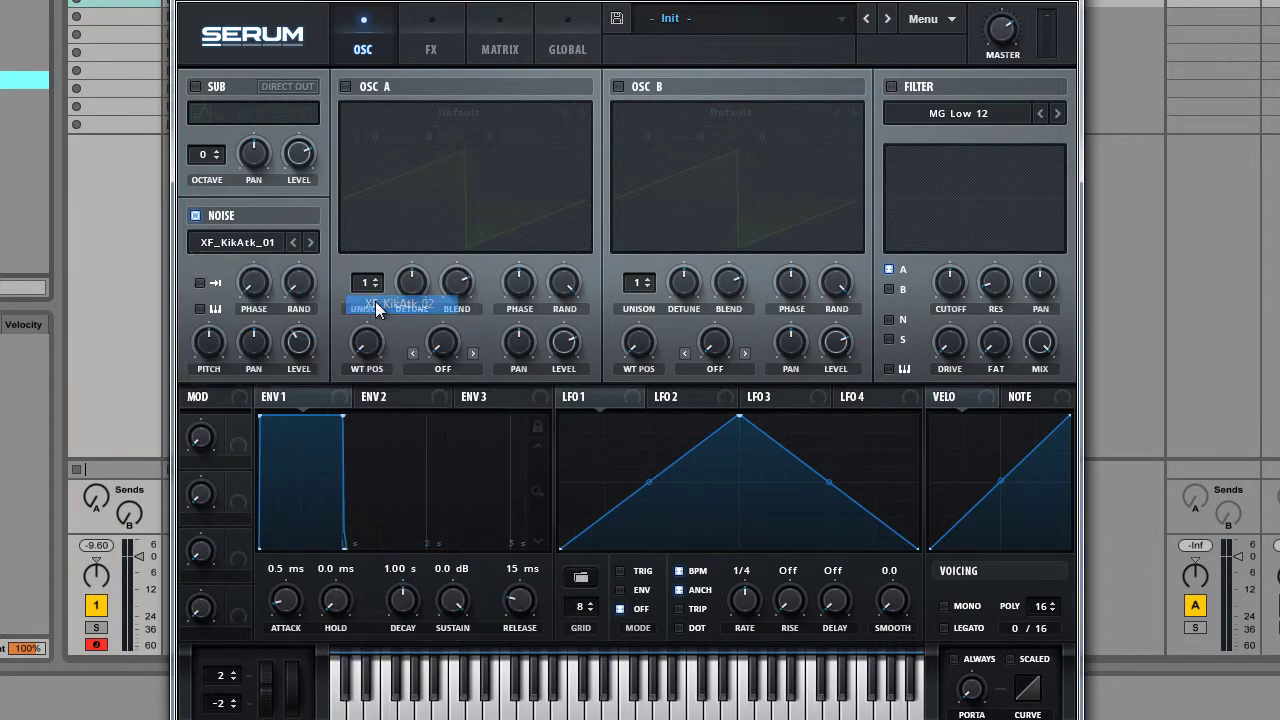
# - Load the AlphaNz sample from the Analog category into the noise oscillator
pyautogui.click(242, 243)
pyautogui.moveTo(262, 265)
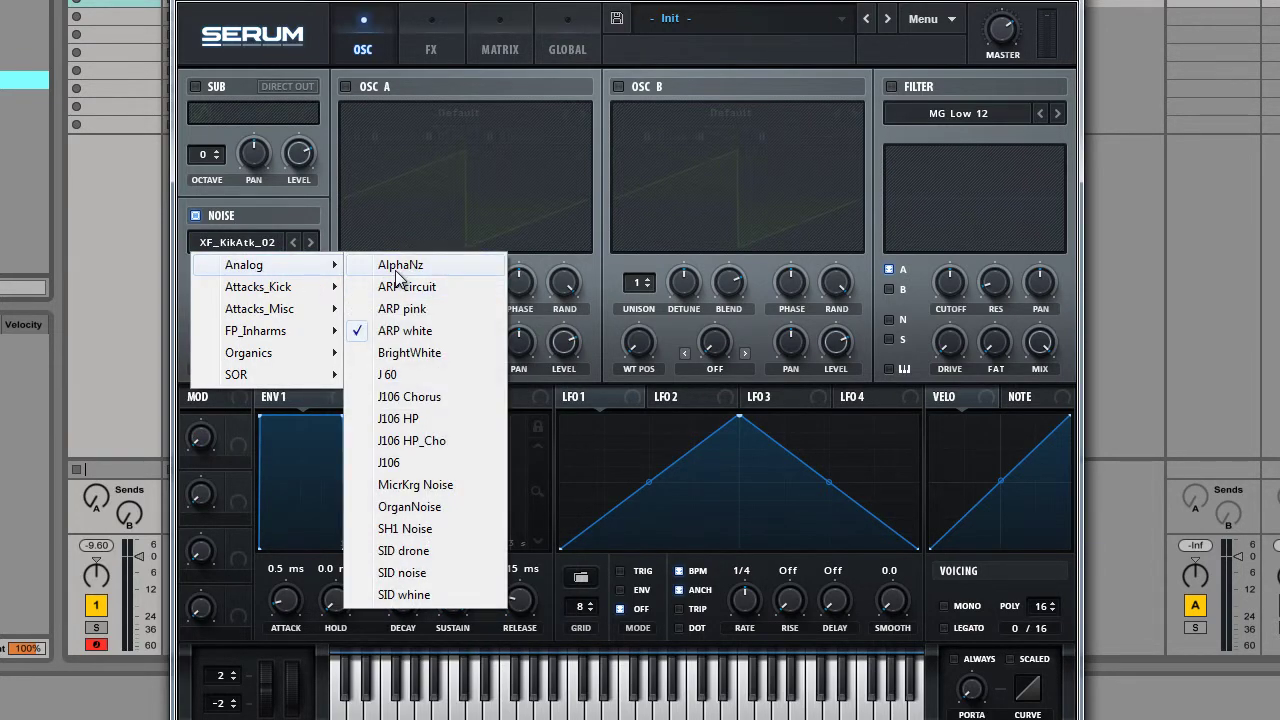
pyautogui.click(398, 262)
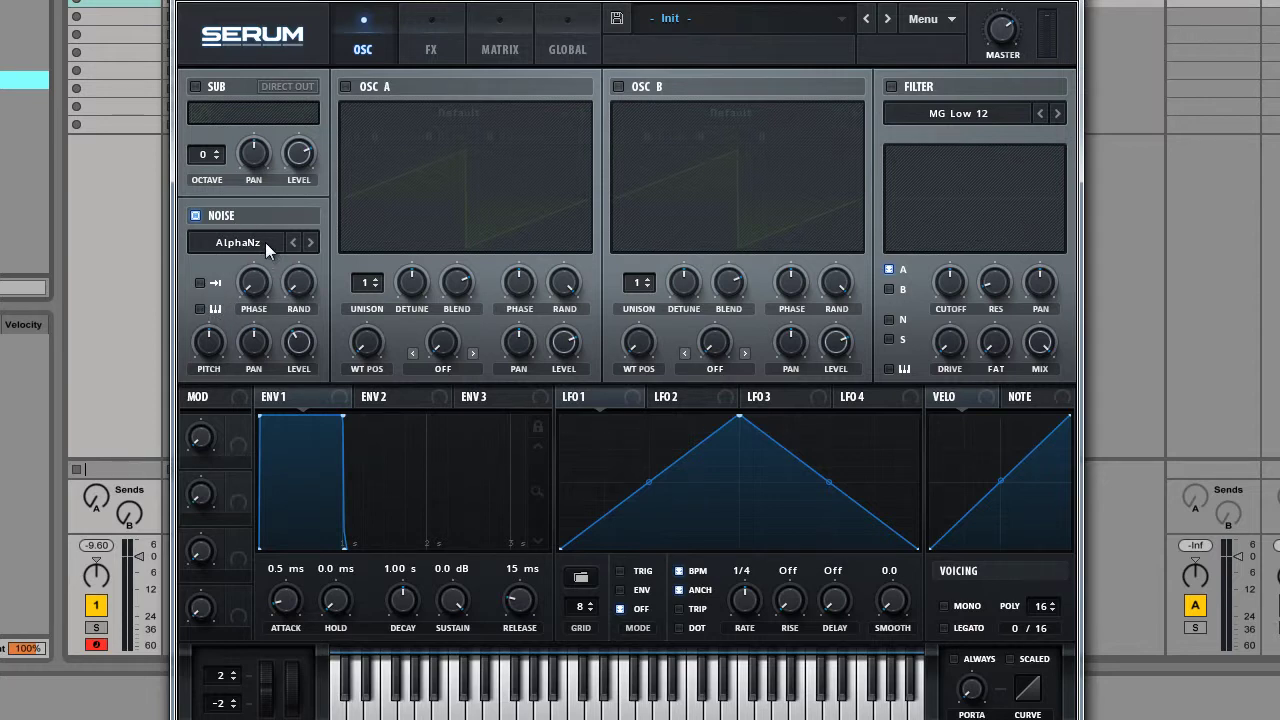
# - Play several ascending notes to audition the AlphaNz noise without keyboard pitch tracking
pyautogui.press('a')
pyautogui.press('s')
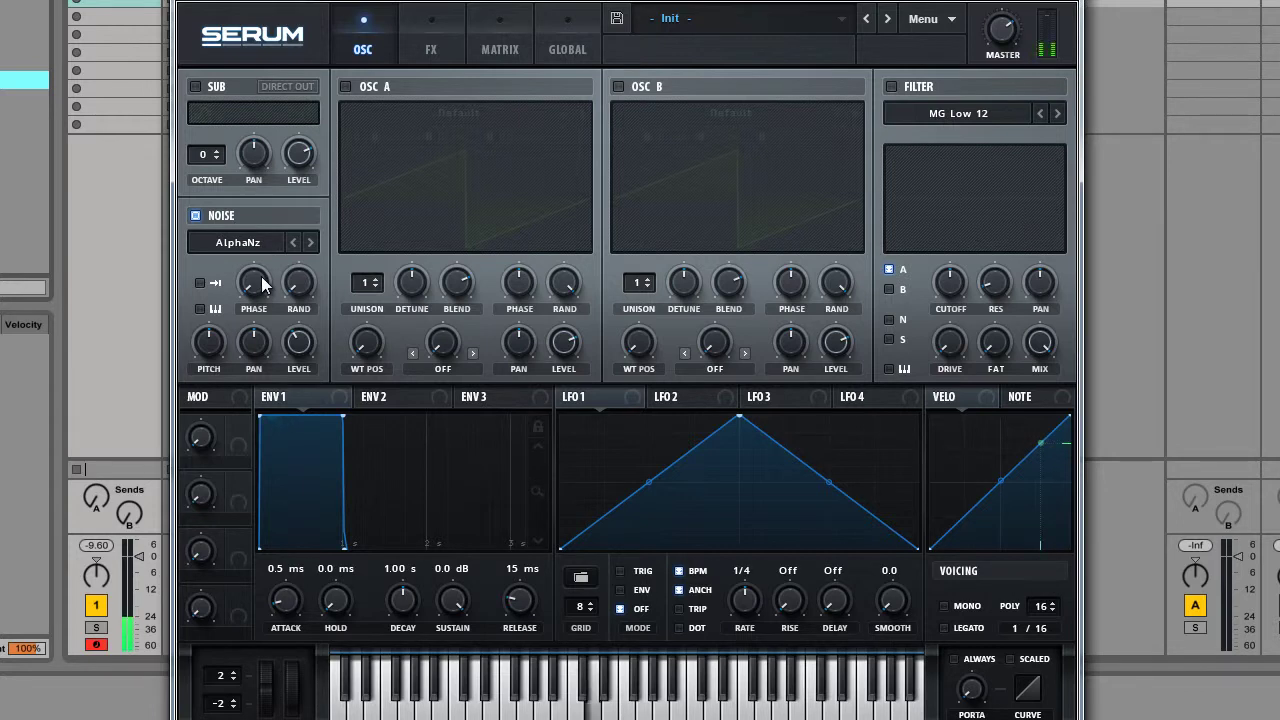
pyautogui.press('d')
pyautogui.press('f')
pyautogui.press('h')
pyautogui.press('j')
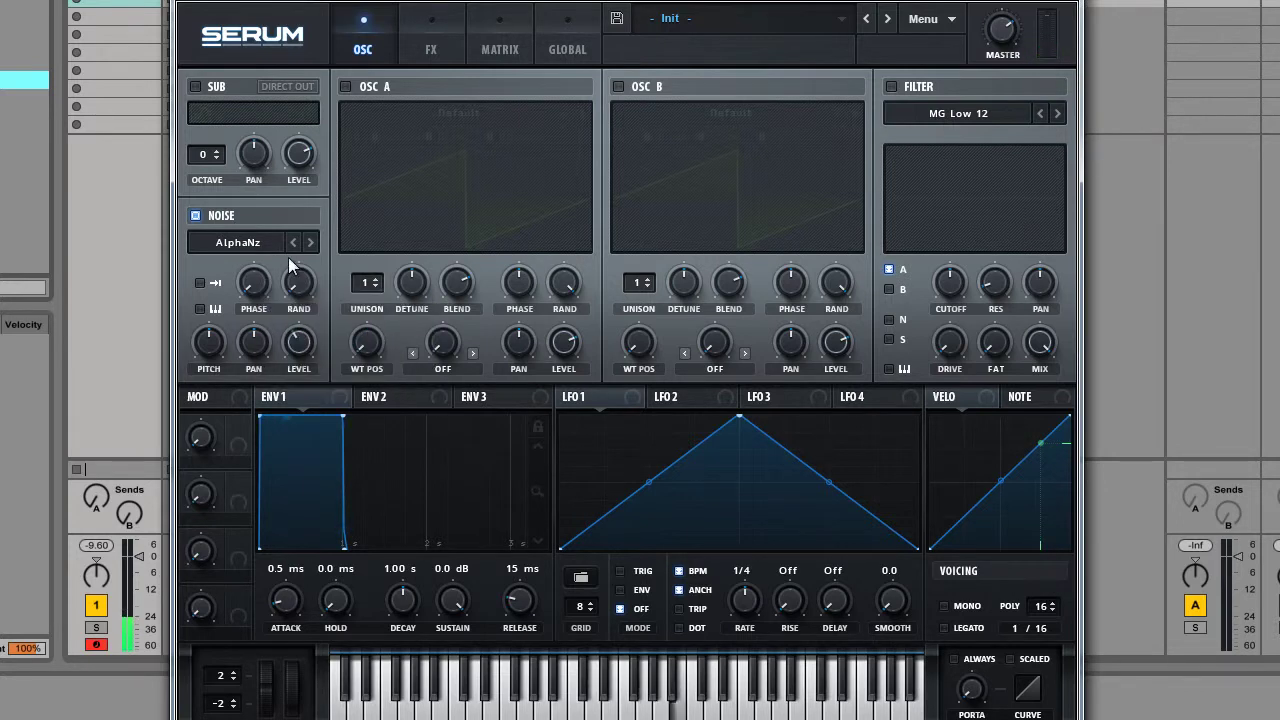
# - Turn on keyboard pitch tracking for the noise oscillator and play an ascending run of notes to hear it
pyautogui.click(201, 309)
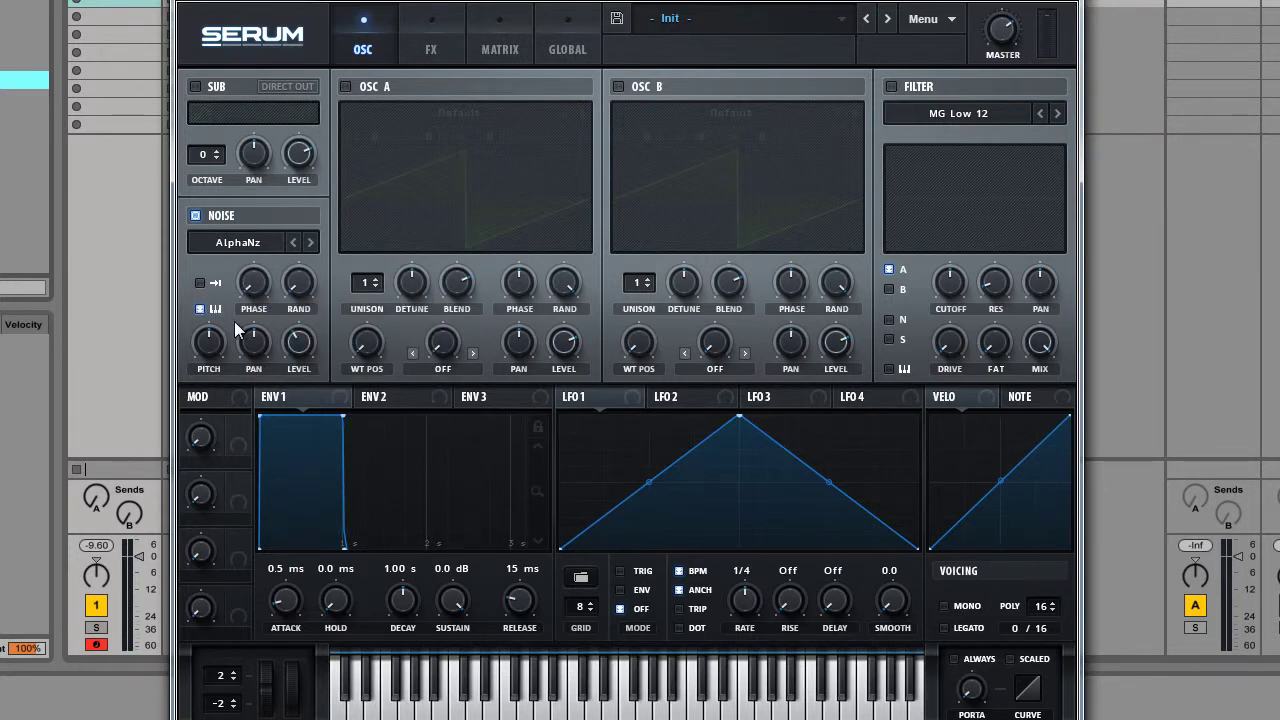
pyautogui.press('a')
pyautogui.press('s')
pyautogui.press('d')
pyautogui.press('f')
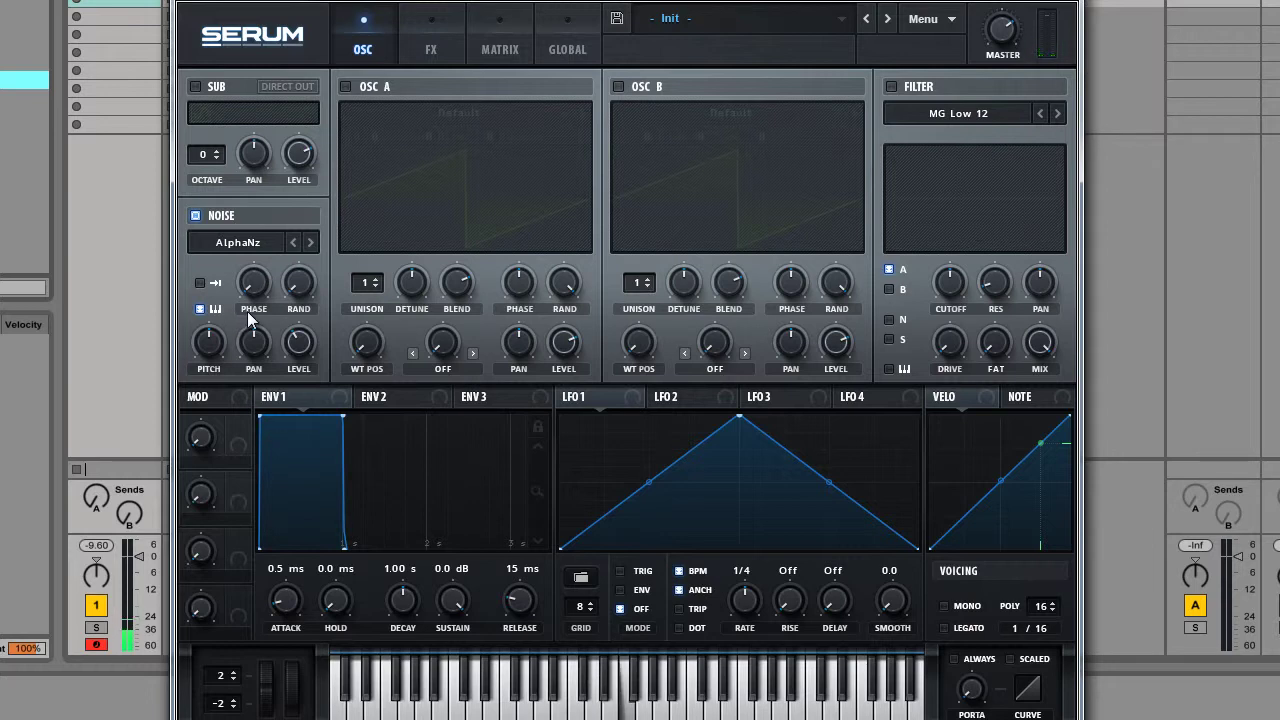
pyautogui.press('g')
pyautogui.press('h')
pyautogui.press('j')
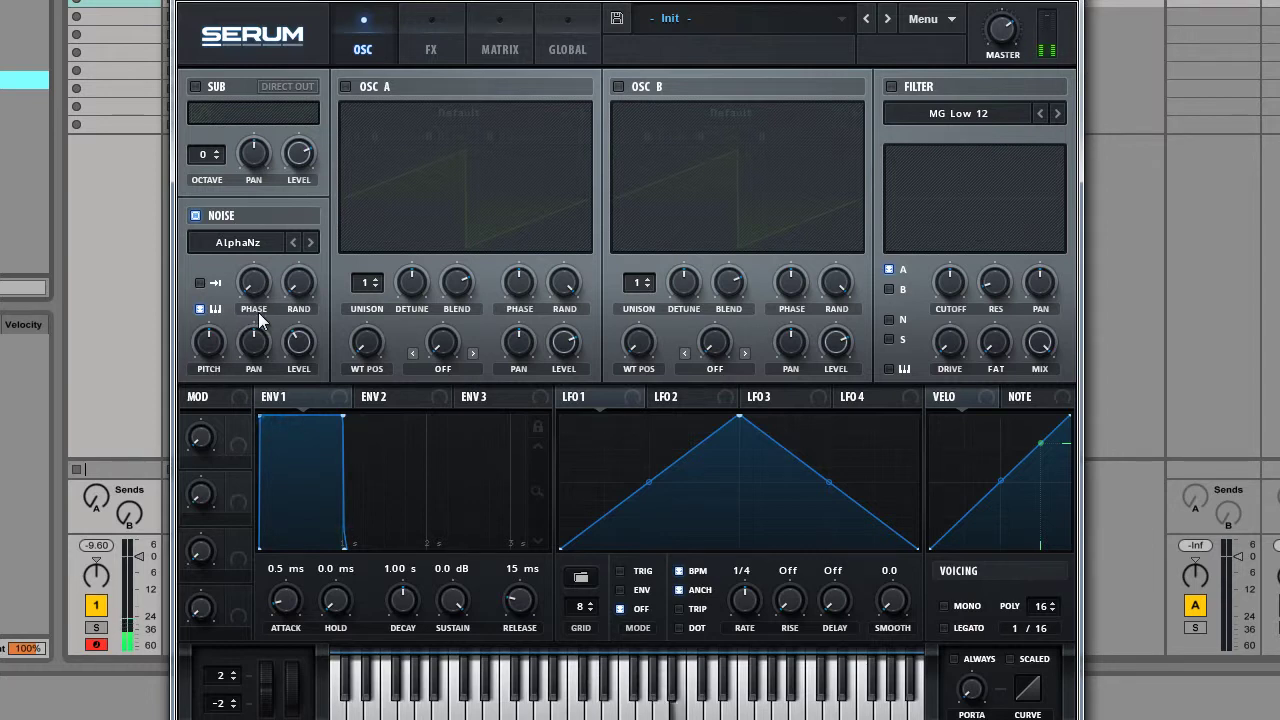
pyautogui.press('k')
pyautogui.press('l')
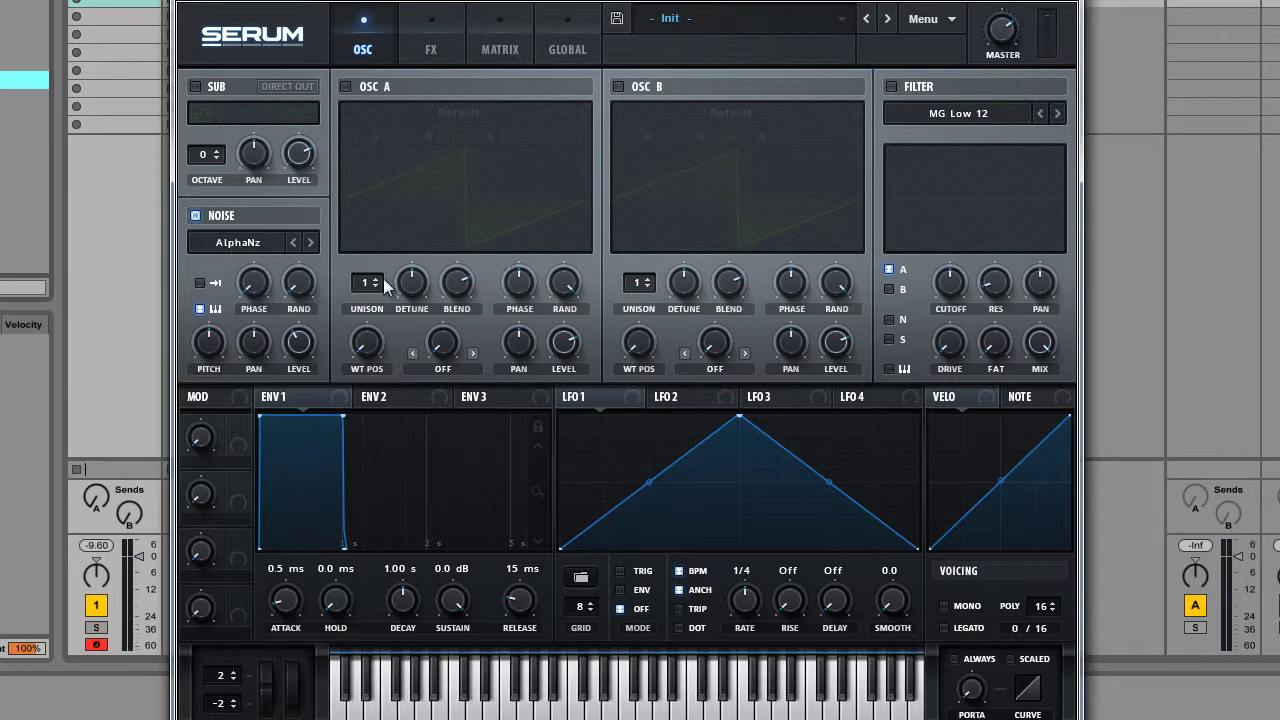
# - Browse the Attacks_Kick and Attacks_Misc noise samples without loading another one
pyautogui.click(238, 249)
pyautogui.moveTo(266, 265)
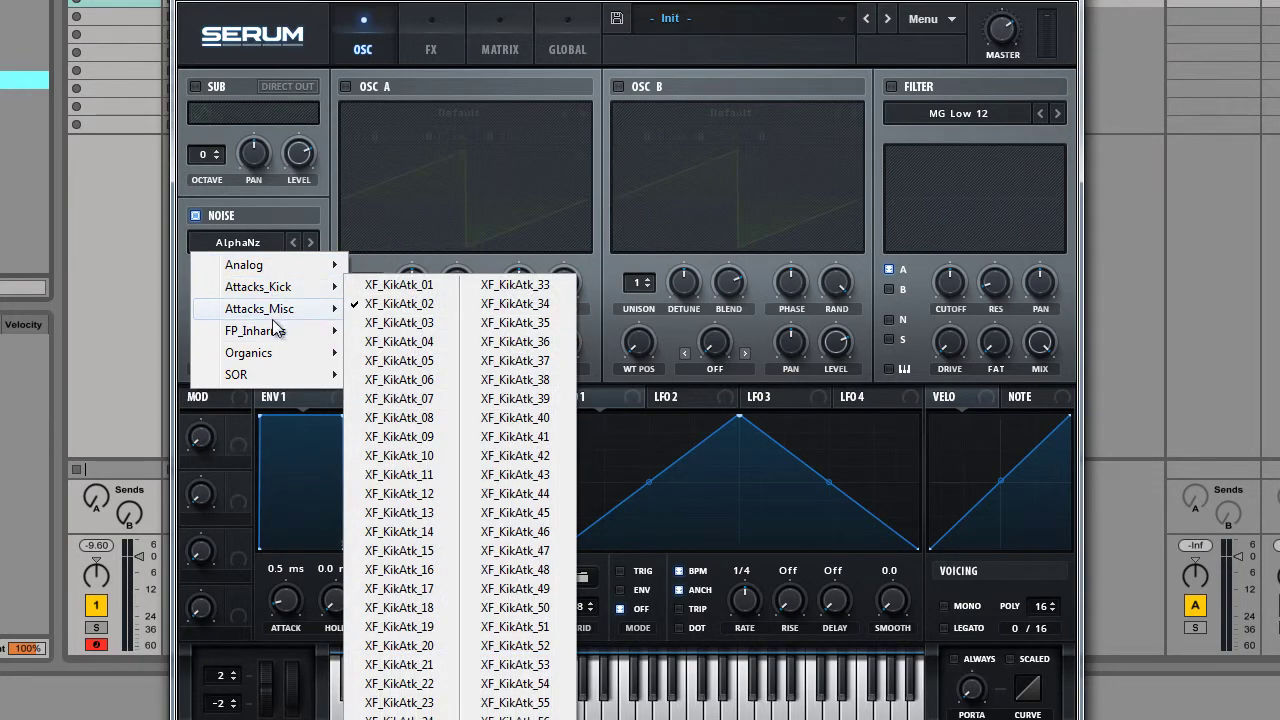
pyautogui.moveTo(292, 319)
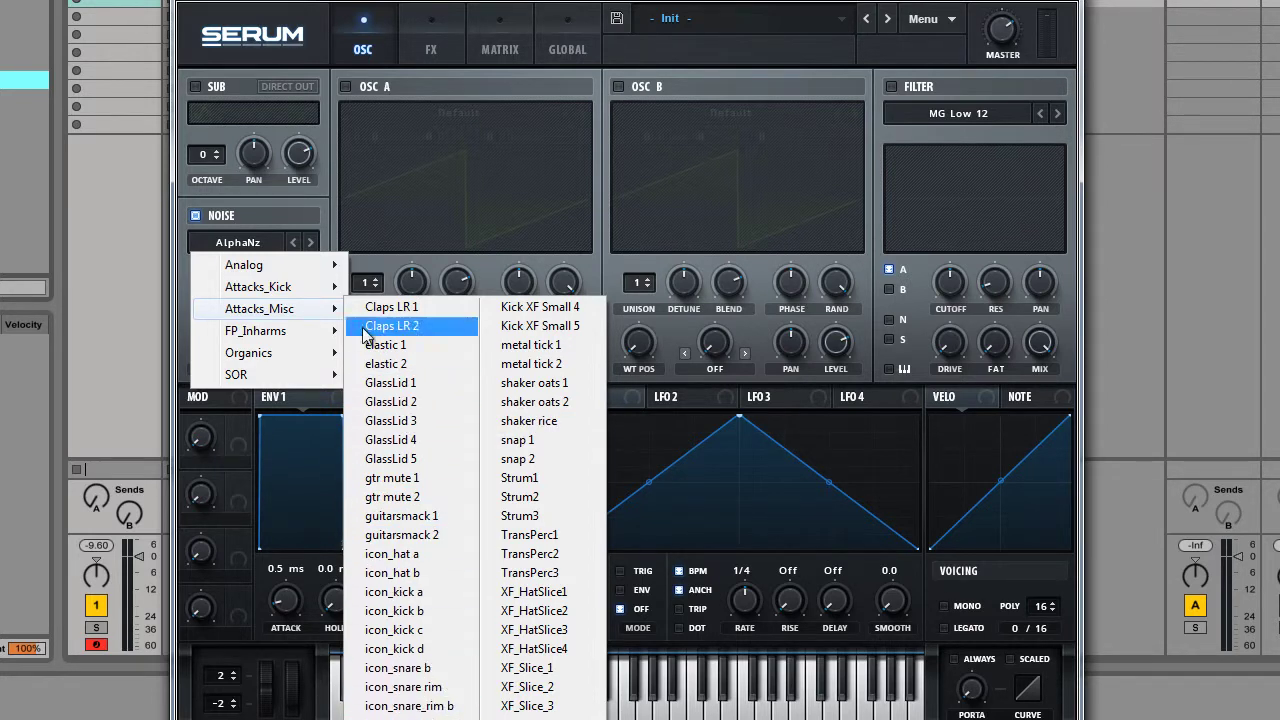
pyautogui.click(256, 205)
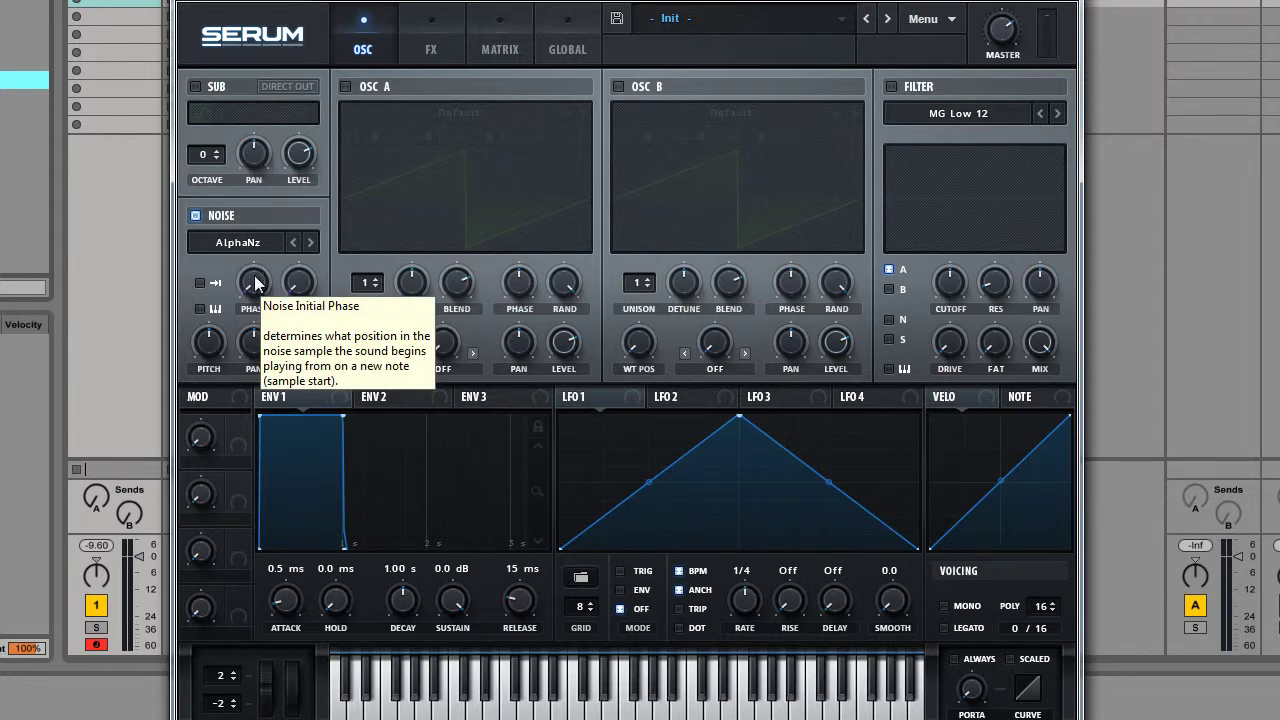
# - Adjust the noise oscillator's initial phase so the sample starts partway in rather than at its beginning
pyautogui.moveTo(250, 284); pyautogui.dragTo(178, 232)
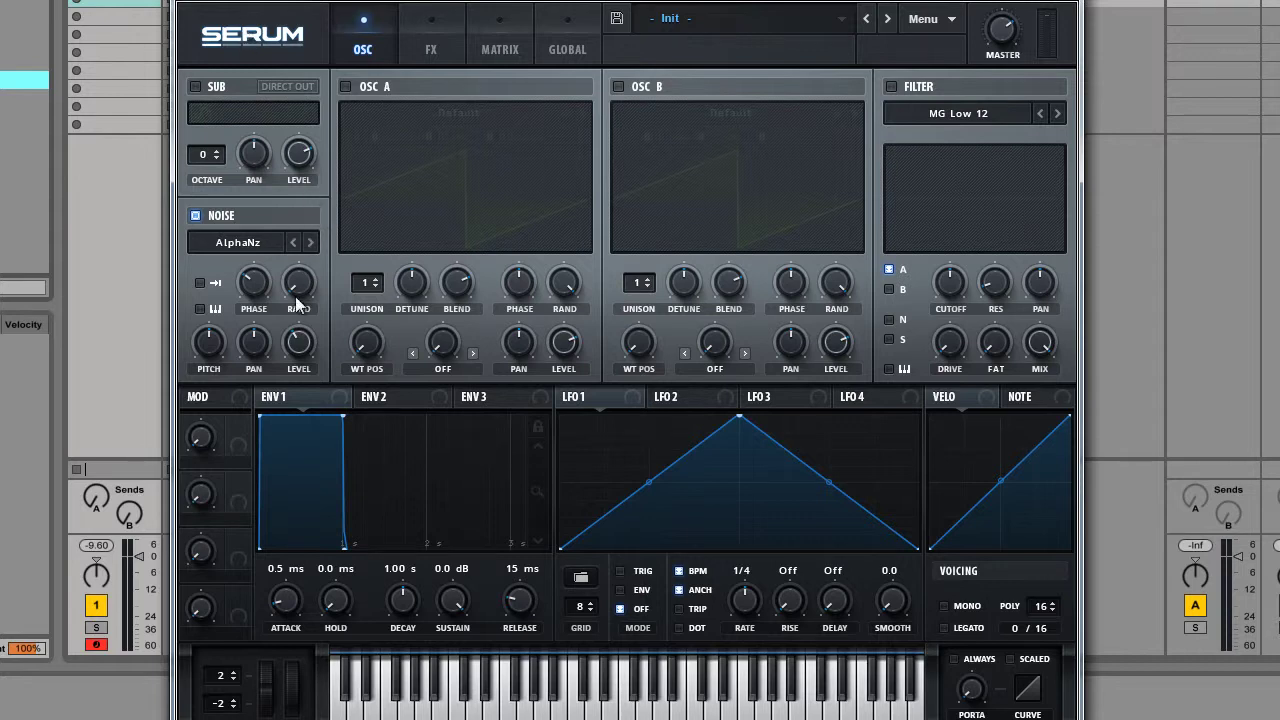
pyautogui.moveTo(254, 284); pyautogui.dragTo(256, 245)
pyautogui.moveTo(268, 276); pyautogui.dragTo(253, 103)
pyautogui.moveTo(251, 286)
pyautogui.mouseDown()
pyautogui.moveTo(251, 363)
pyautogui.moveTo(263, 300)
pyautogui.mouseUp()
pyautogui.moveTo(258, 278)
pyautogui.mouseDown()
pyautogui.moveTo(241, 307)
pyautogui.moveTo(258, 271)
pyautogui.mouseUp()
pyautogui.moveTo(257, 283); pyautogui.dragTo(244, 292)
# - Raise the noise oscillator's random phase amount to slightly above the middle of its range
pyautogui.moveTo(303, 282); pyautogui.dragTo(303, 169)
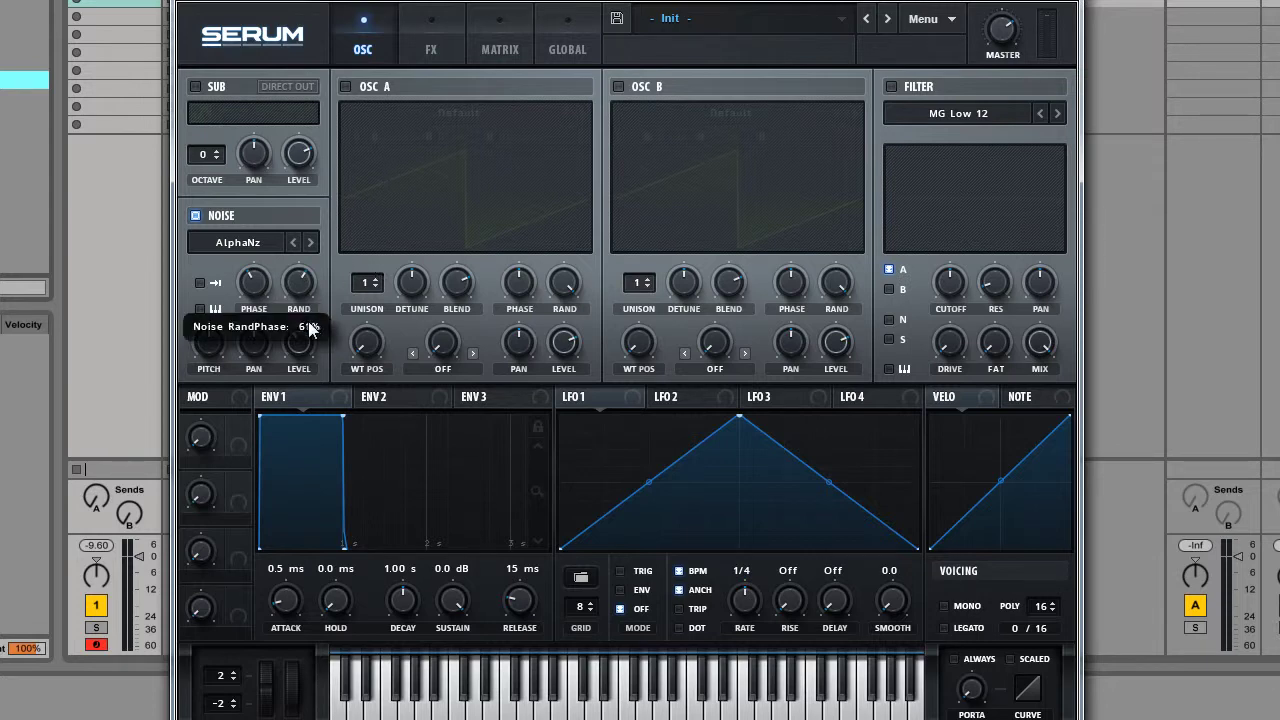
pyautogui.moveTo(253, 280)
pyautogui.moveTo(287, 297)
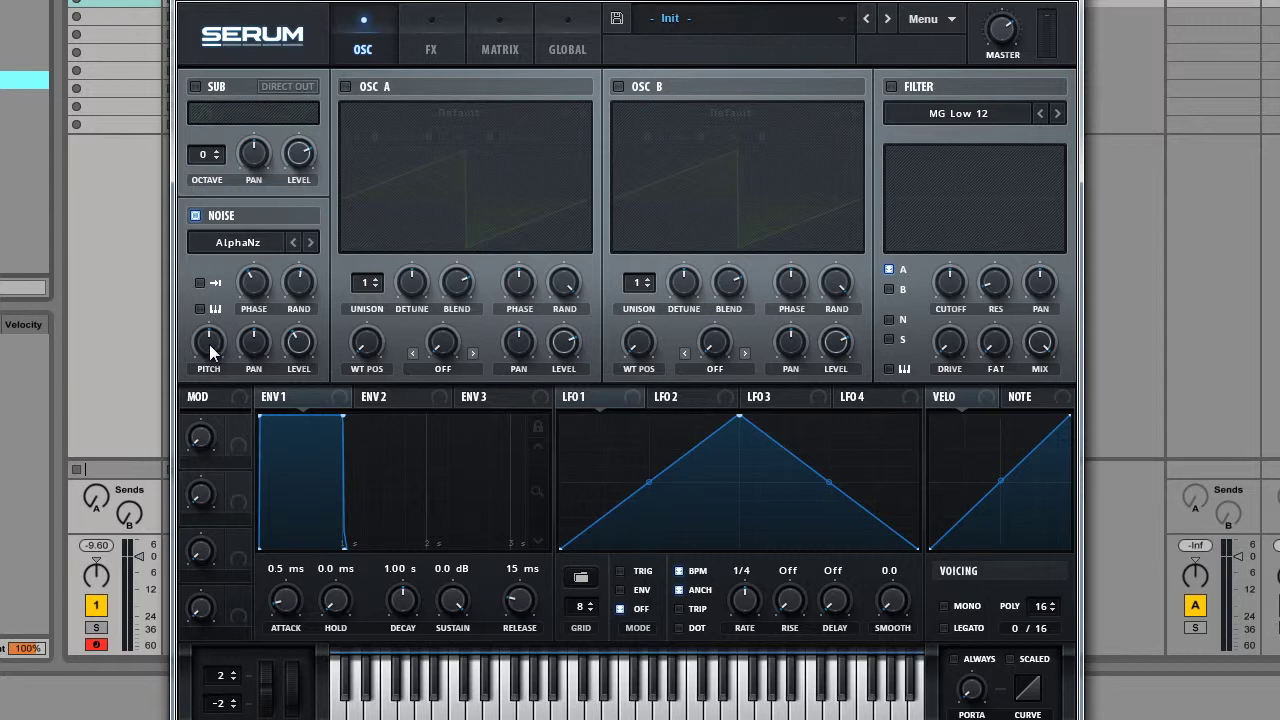
# - Adjust the noise oscillator's pitch slightly below centre and try out its pan control
pyautogui.moveTo(209, 344)
pyautogui.mouseDown()
pyautogui.moveTo(206, 395)
pyautogui.moveTo(211, 300)
pyautogui.moveTo(208, 388)
pyautogui.moveTo(210, 312)
pyautogui.moveTo(214, 374)
pyautogui.moveTo(221, 330)
pyautogui.mouseUp()
pyautogui.moveTo(257, 342)
pyautogui.moveTo(256, 340); pyautogui.dragTo(301, 352)
# - Set the noise oscillator's level to 50%
pyautogui.moveTo(295, 343); pyautogui.dragTo(305, 329)
pyautogui.moveTo(315, 347); pyautogui.dragTo(352, 184)
pyautogui.moveTo(299, 346)
pyautogui.moveTo(303, 350); pyautogui.dragTo(301, 325)
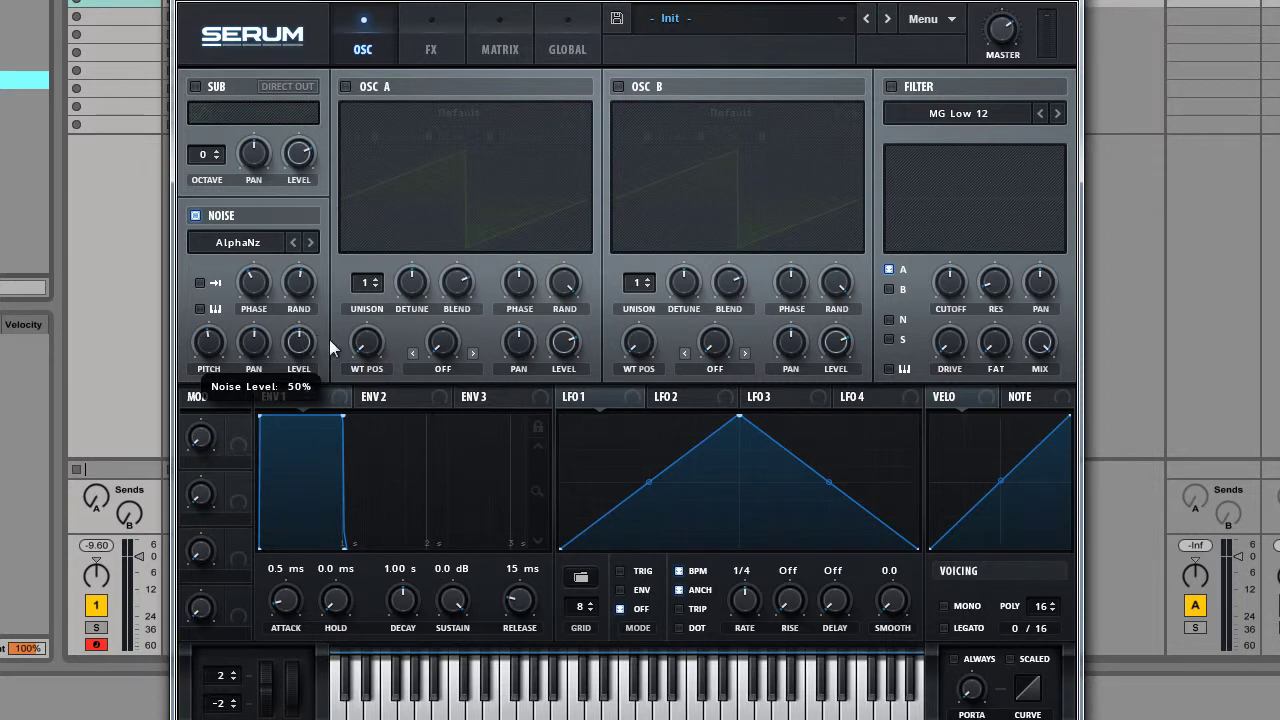